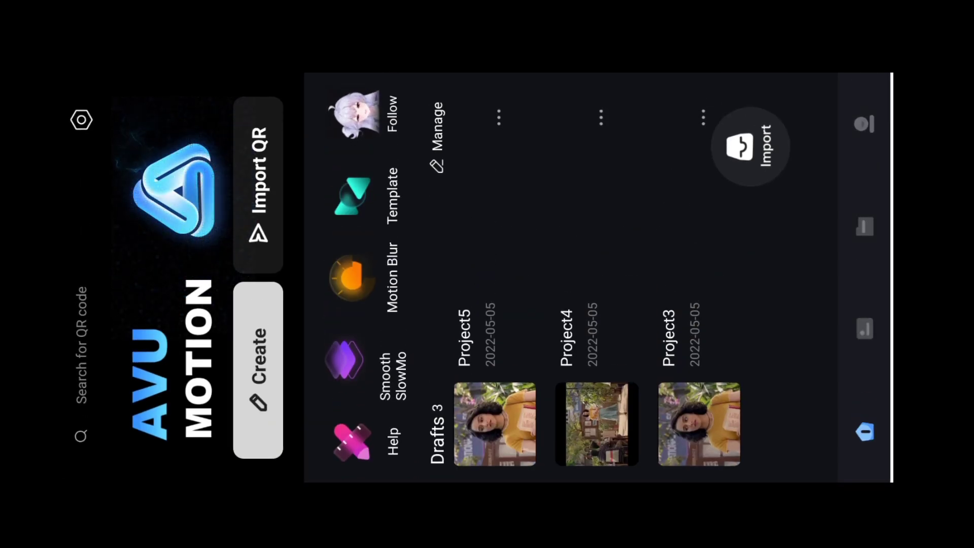
Create a new 16:9 project with the default background, opening Project6 at 30 FPS
click(863, 110)
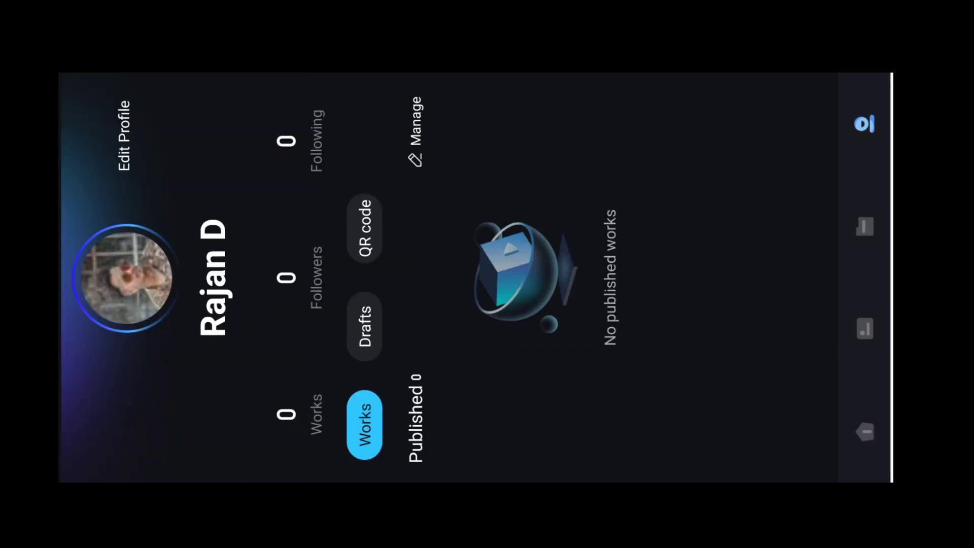
click(864, 432)
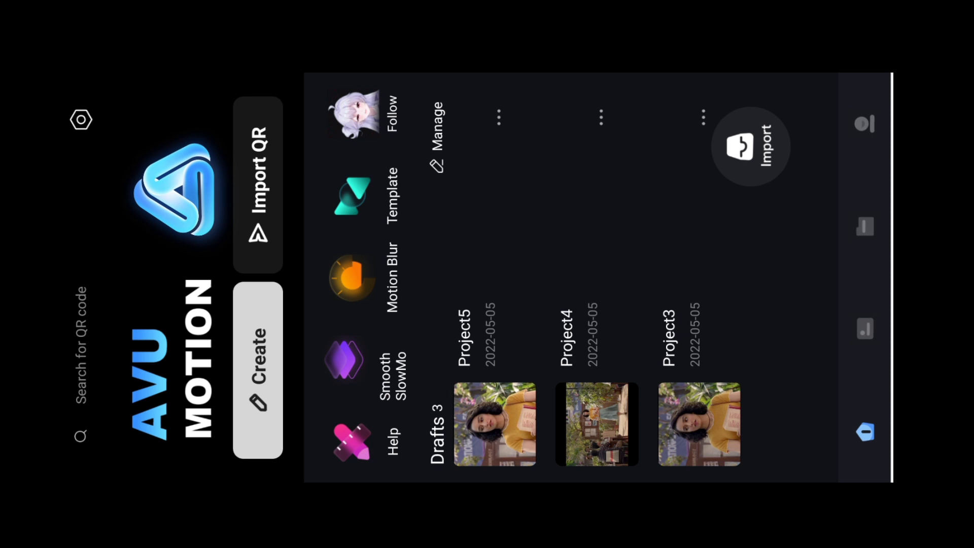
click(257, 370)
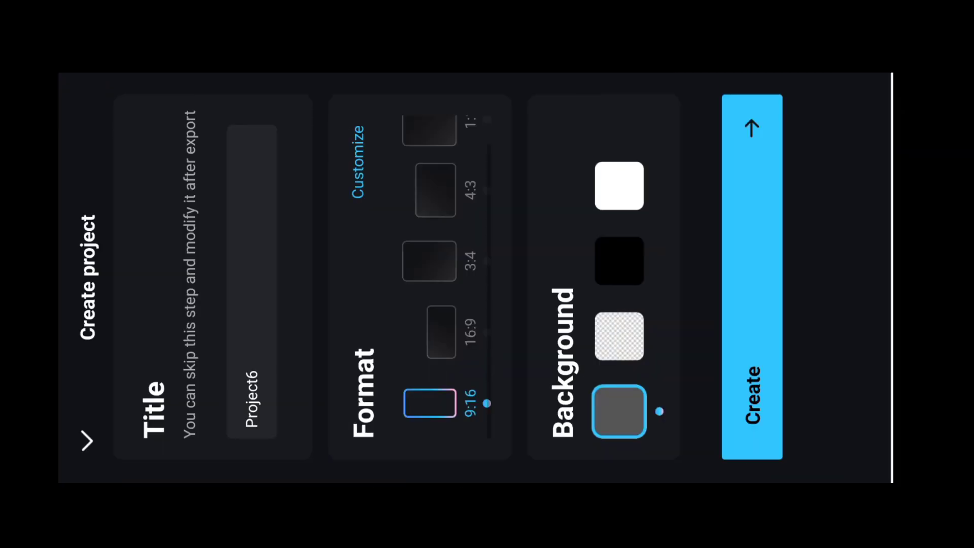
click(435, 354)
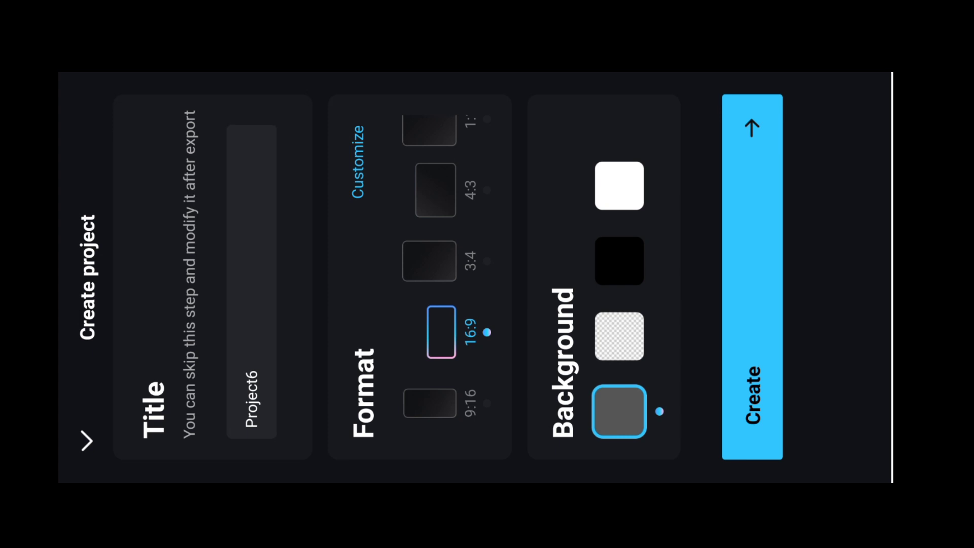
click(430, 403)
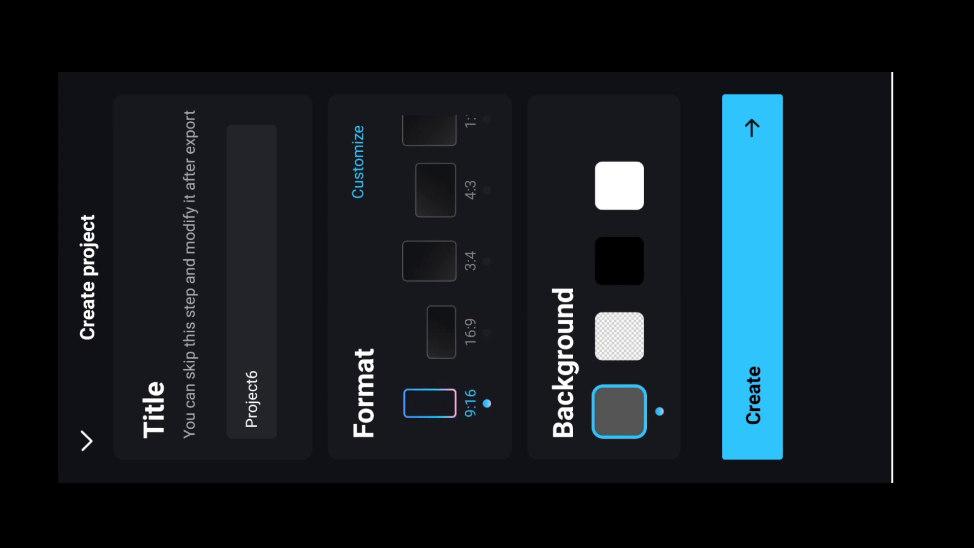
click(441, 333)
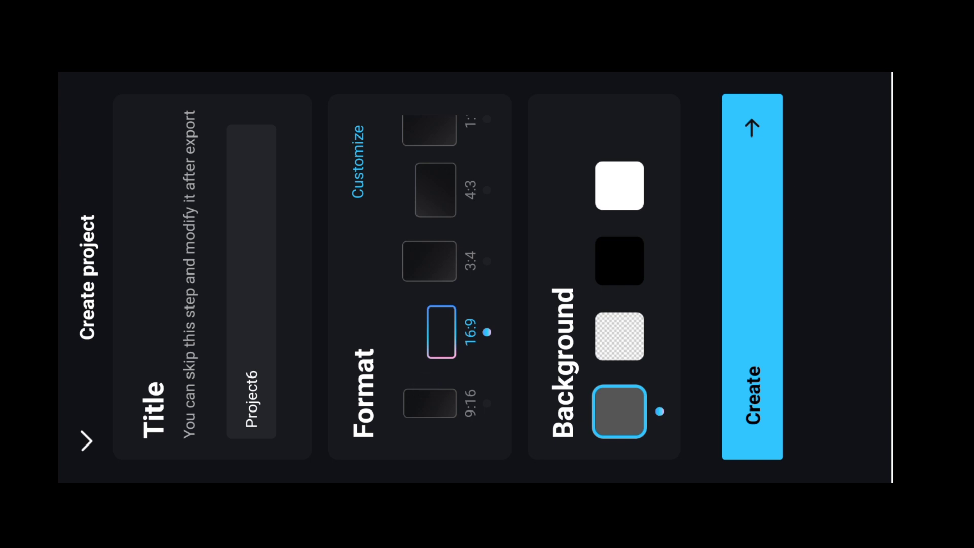
click(423, 412)
click(448, 350)
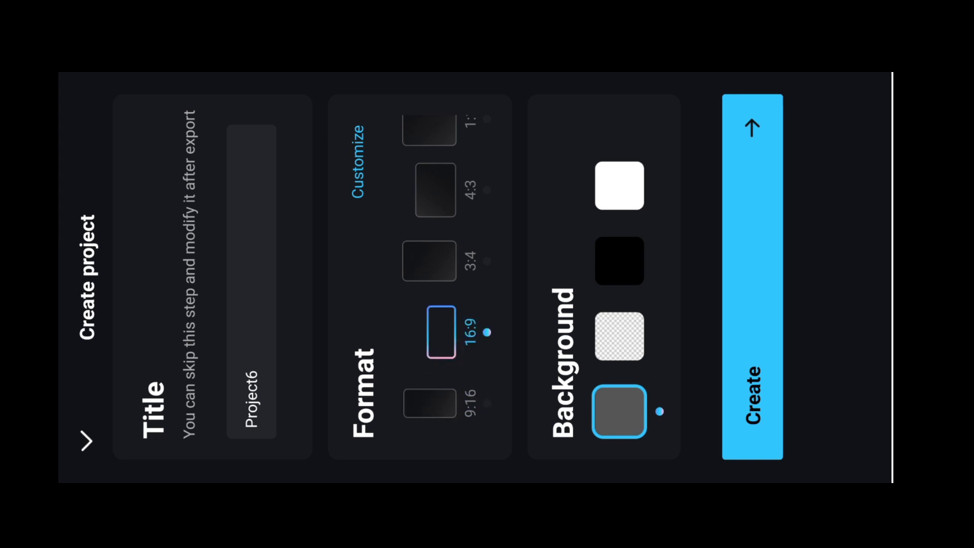
click(756, 123)
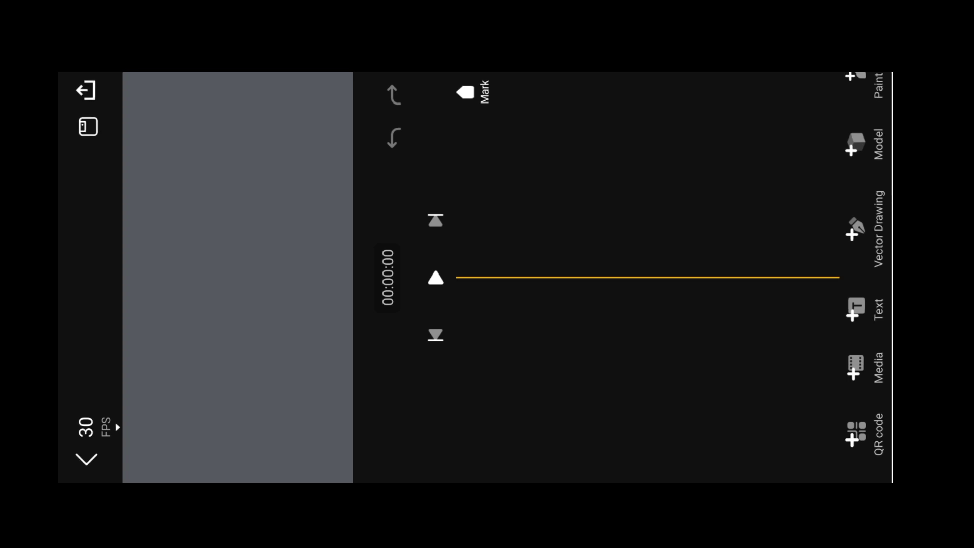
Import the campus-scene video from All Media onto Project6's timeline
scroll(857, 274, up, 5)
scroll(830, 130, down, 5)
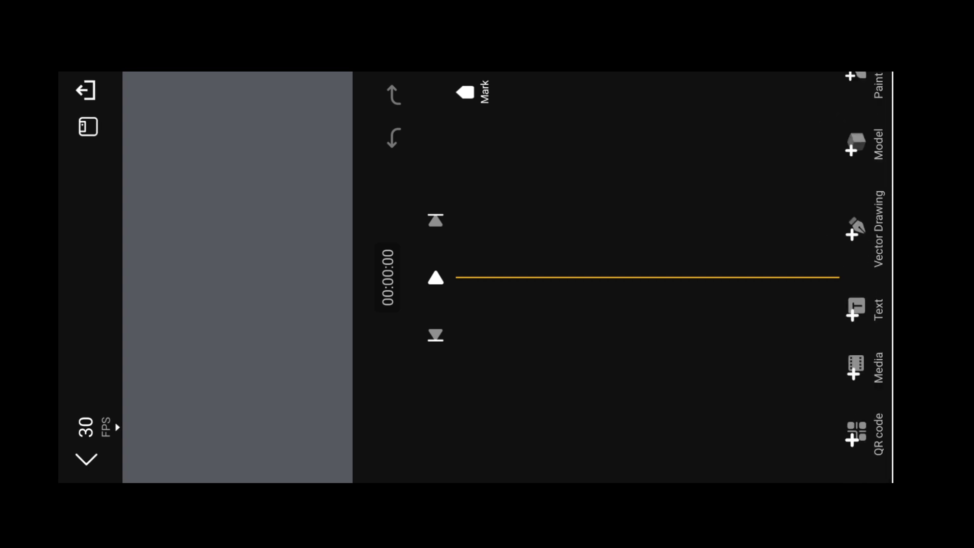
click(855, 367)
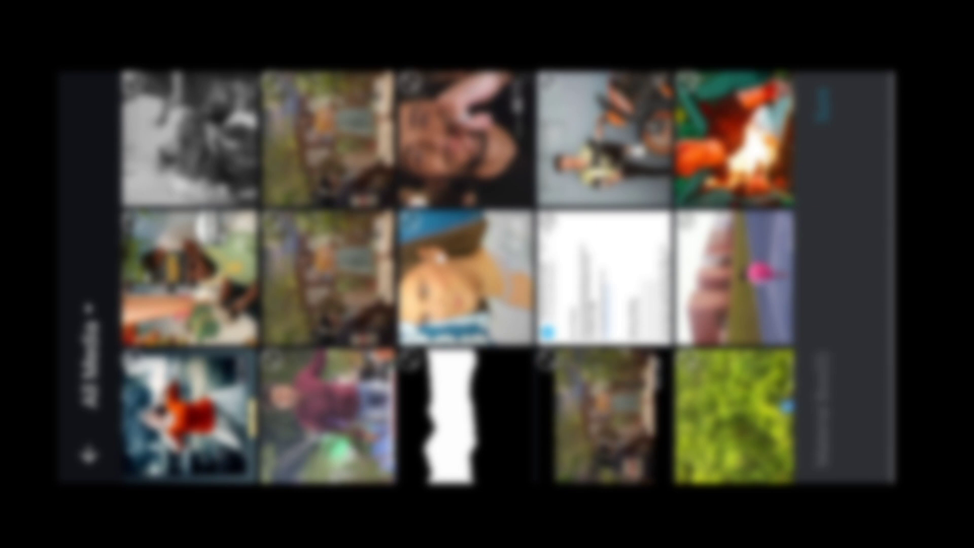
click(325, 299)
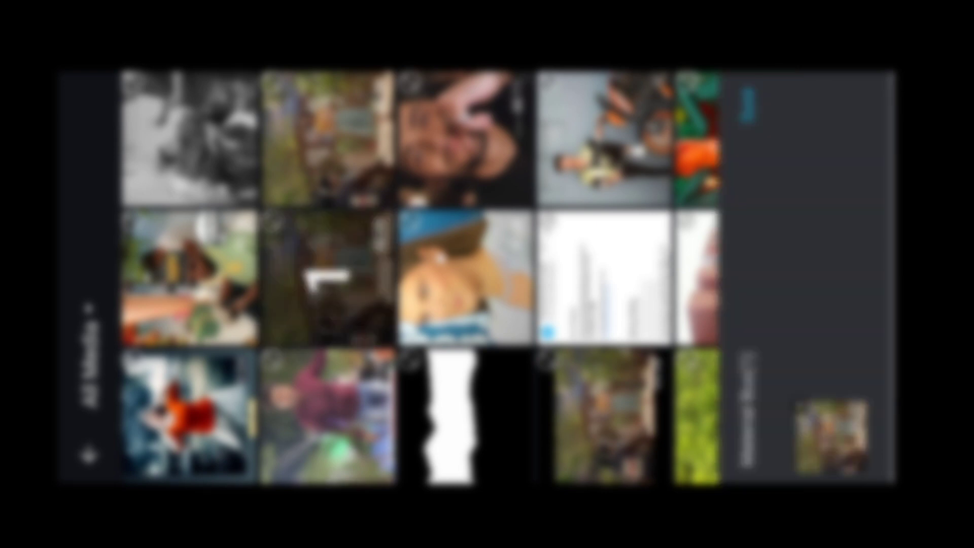
click(745, 96)
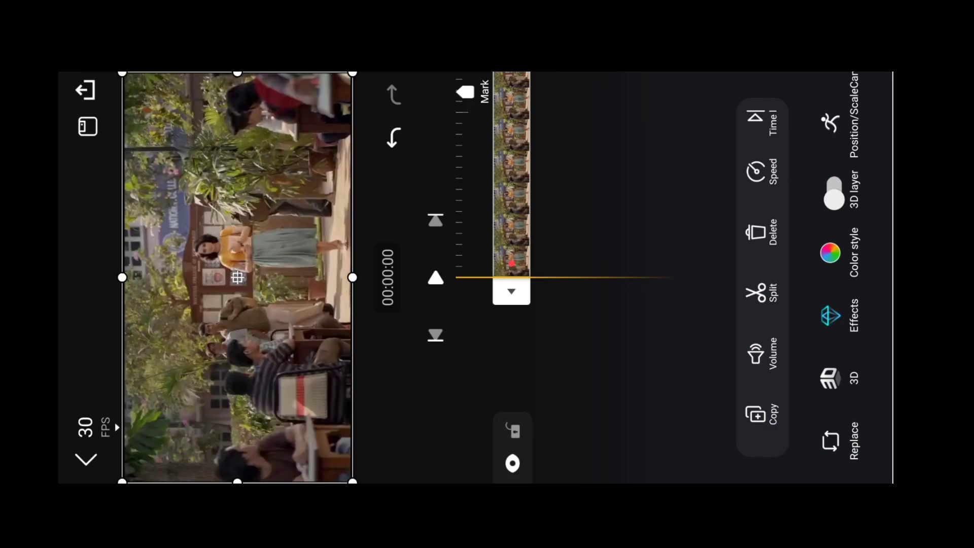
Scrub through the campus clip, zooming the timeline in and out to survey its scenes
scroll(584, 269, up, 1)
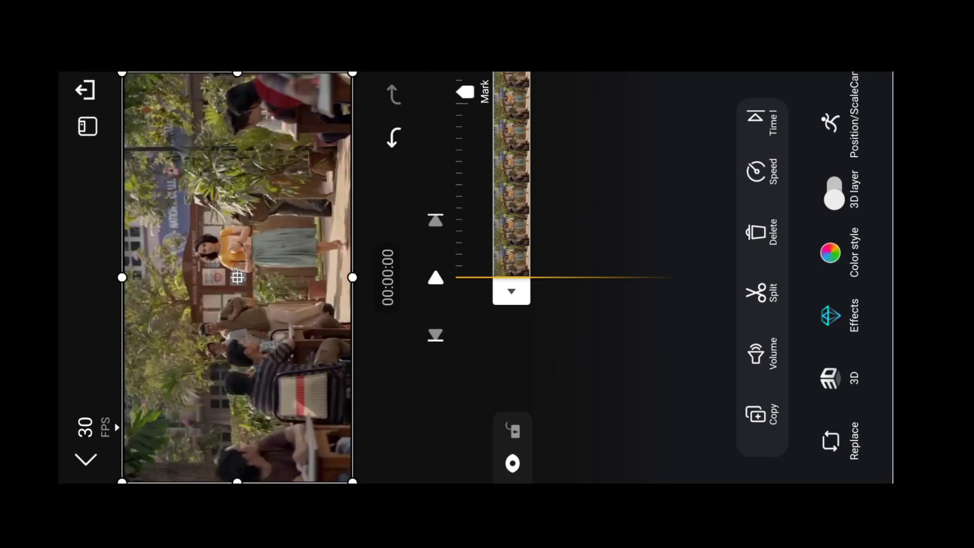
drag(607, 132, 623, 272)
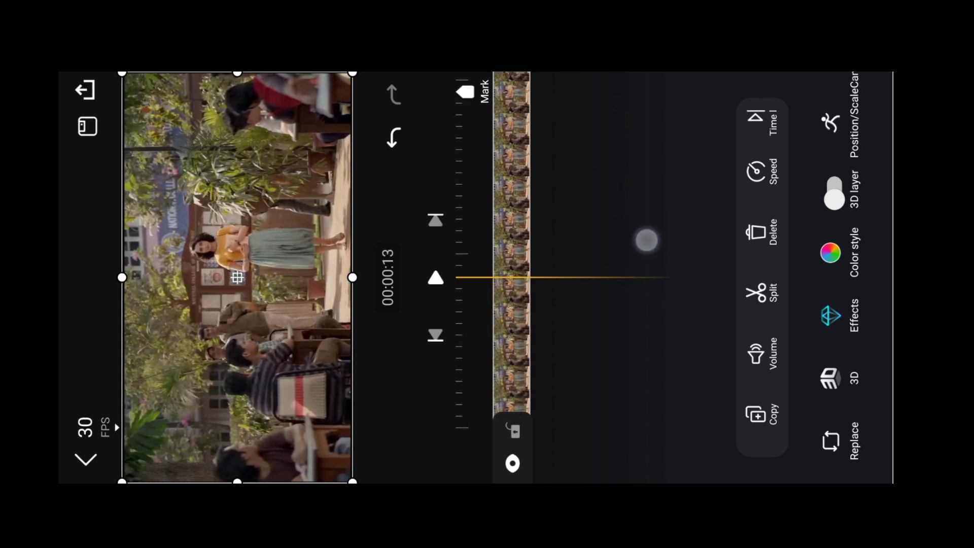
mouse_move(595, 175)
mouse_down()
mouse_move(615, 219)
mouse_move(597, 147)
mouse_move(619, 163)
mouse_move(611, 134)
mouse_move(667, 239)
mouse_up()
drag(630, 326, 632, 370)
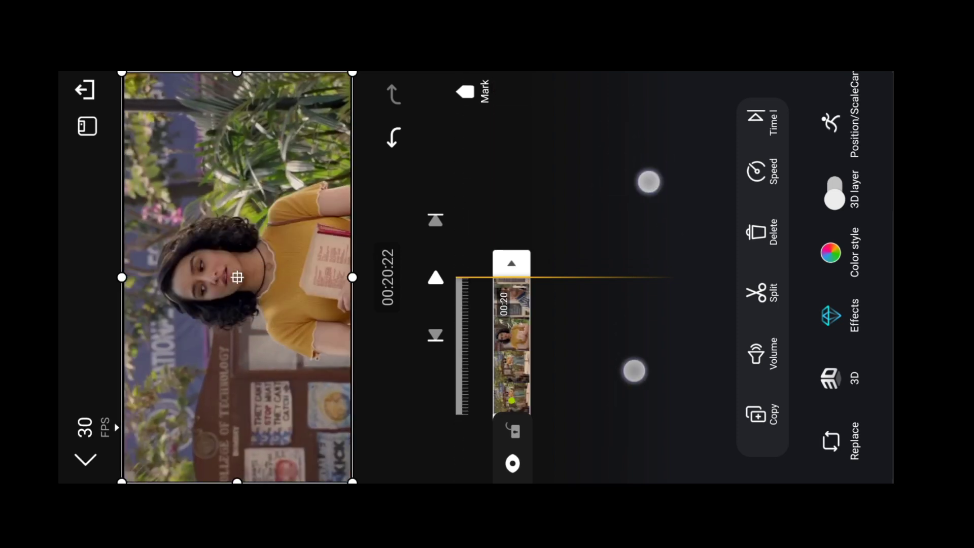
drag(650, 289, 639, 120)
drag(603, 164, 654, 117)
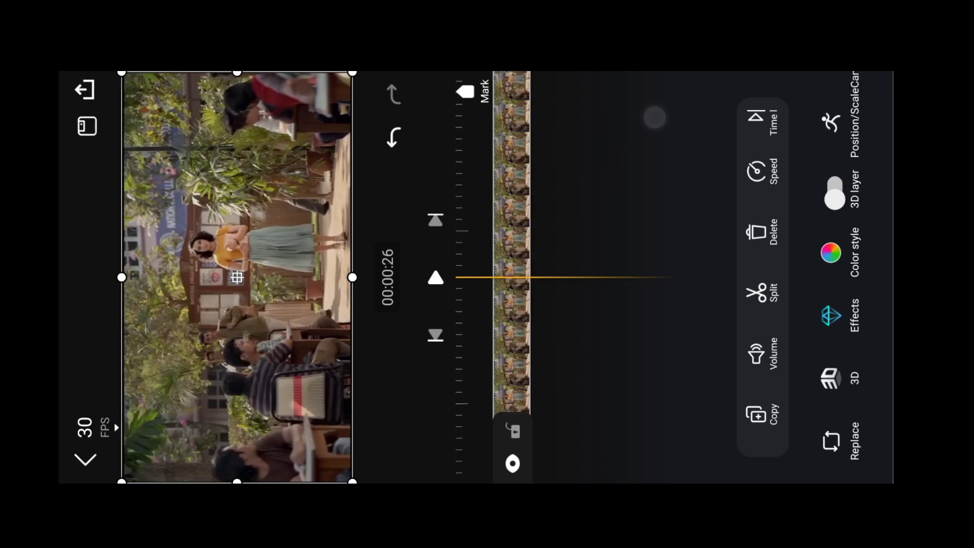
drag(516, 135, 683, 327)
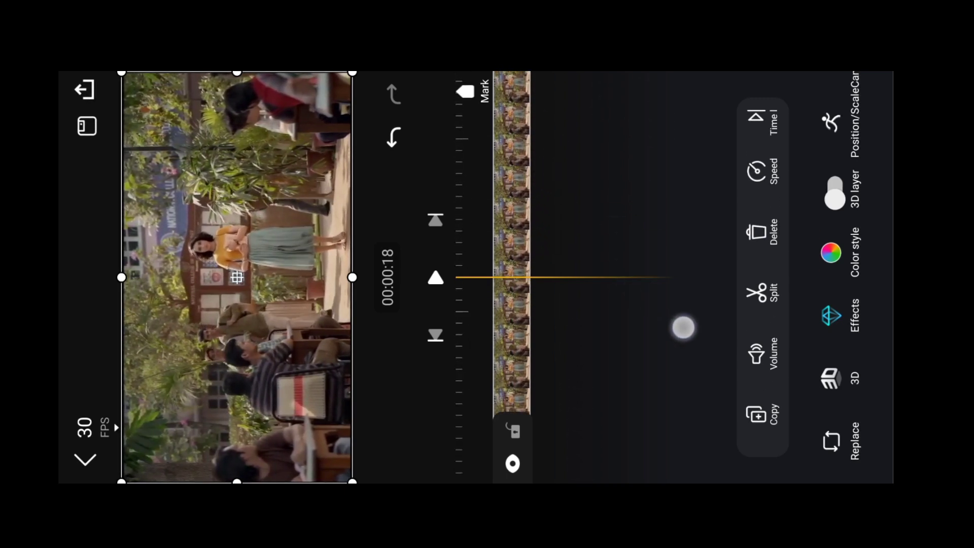
drag(619, 217, 638, 290)
drag(610, 187, 647, 309)
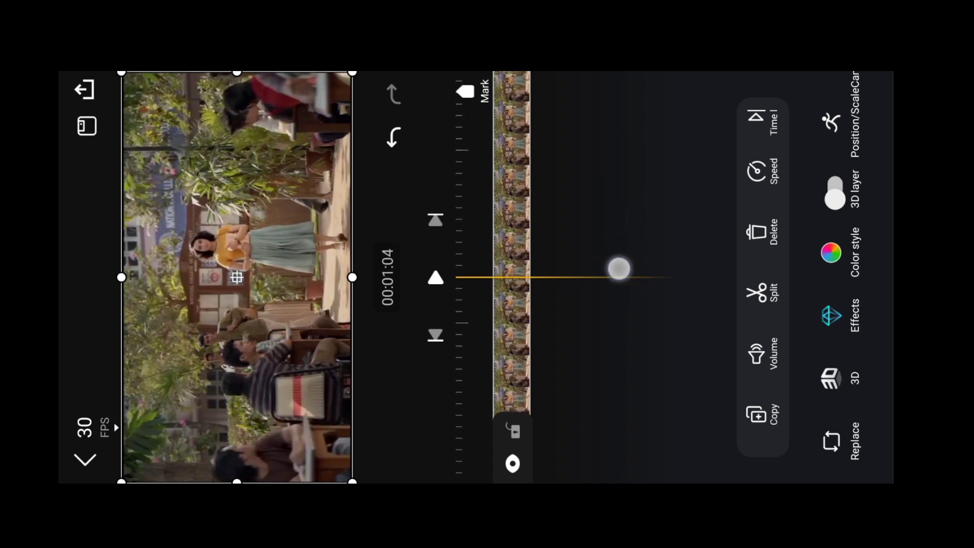
drag(607, 171, 653, 310)
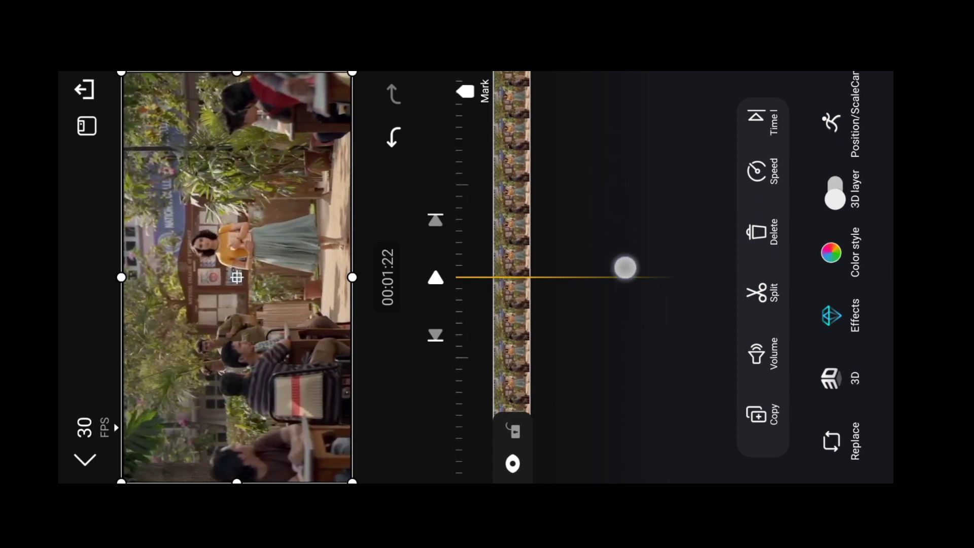
drag(624, 267, 653, 310)
drag(604, 235, 624, 277)
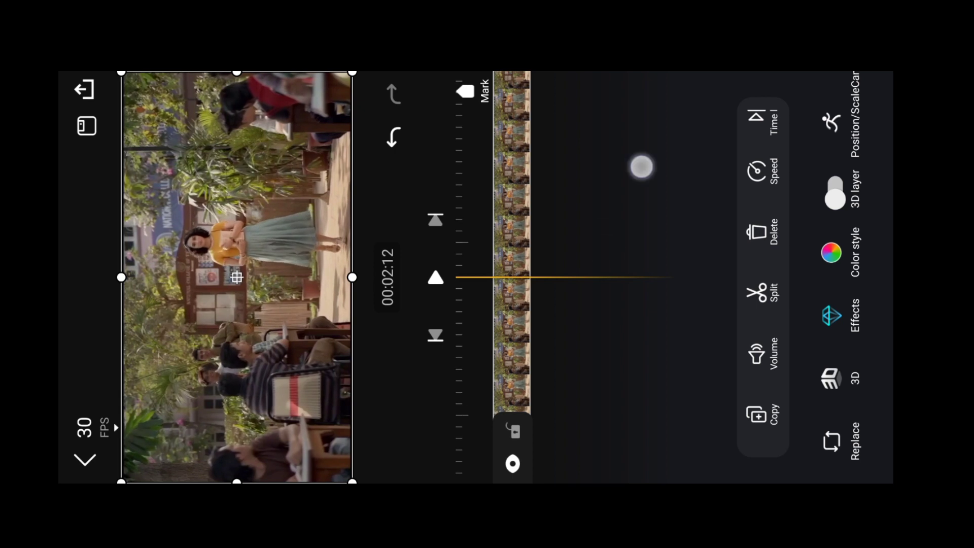
drag(608, 183, 647, 152)
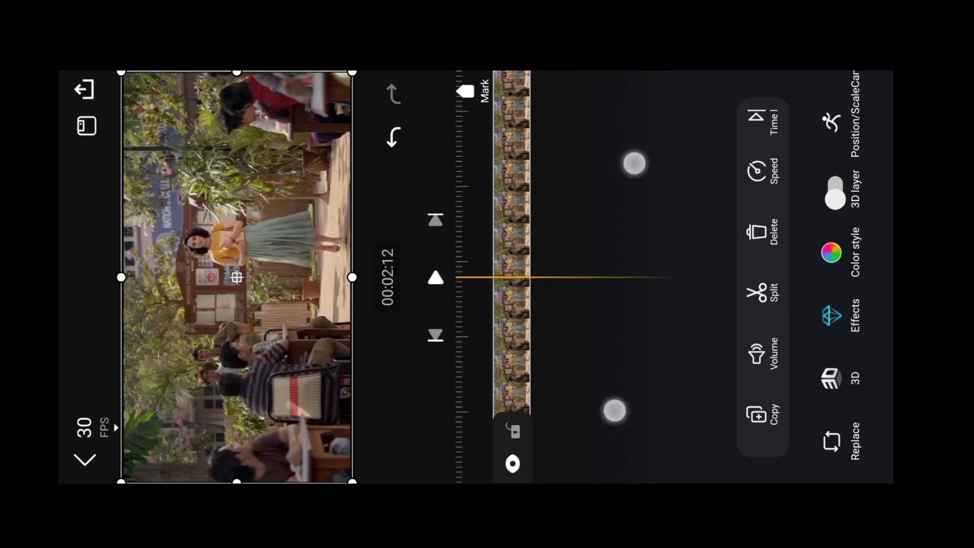
Stop the playhead at 00:08:00, the cut between the striped-shirt man and the woman with books
drag(607, 221, 655, 298)
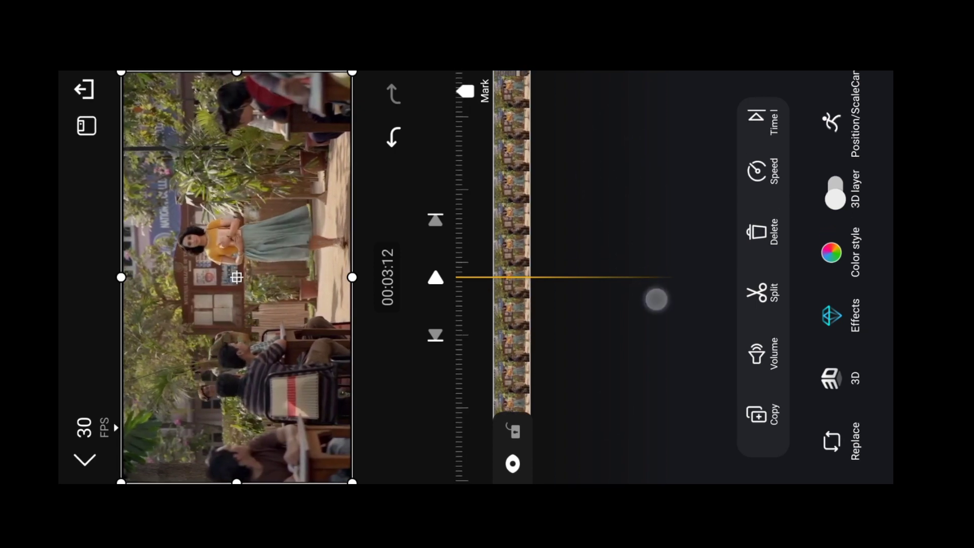
drag(635, 215, 643, 274)
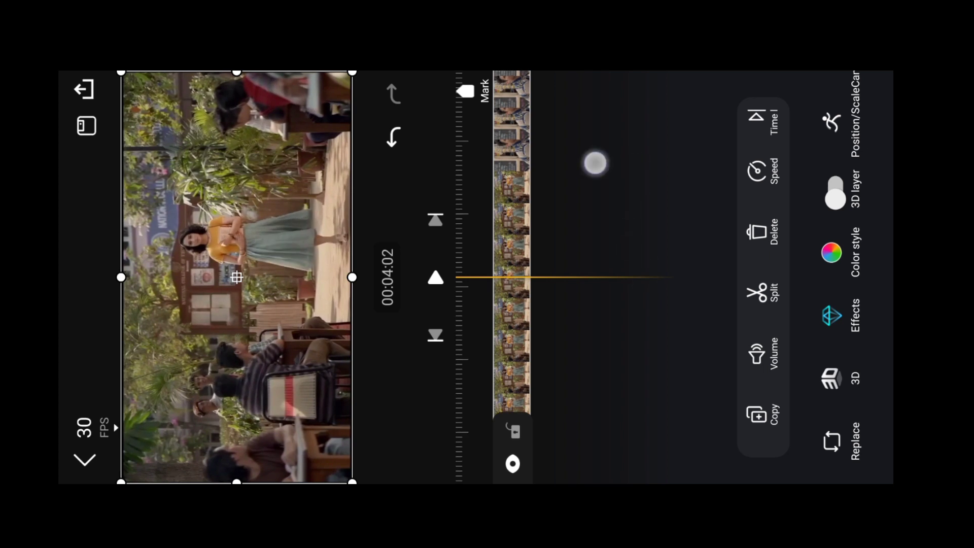
drag(595, 163, 616, 267)
drag(614, 195, 629, 277)
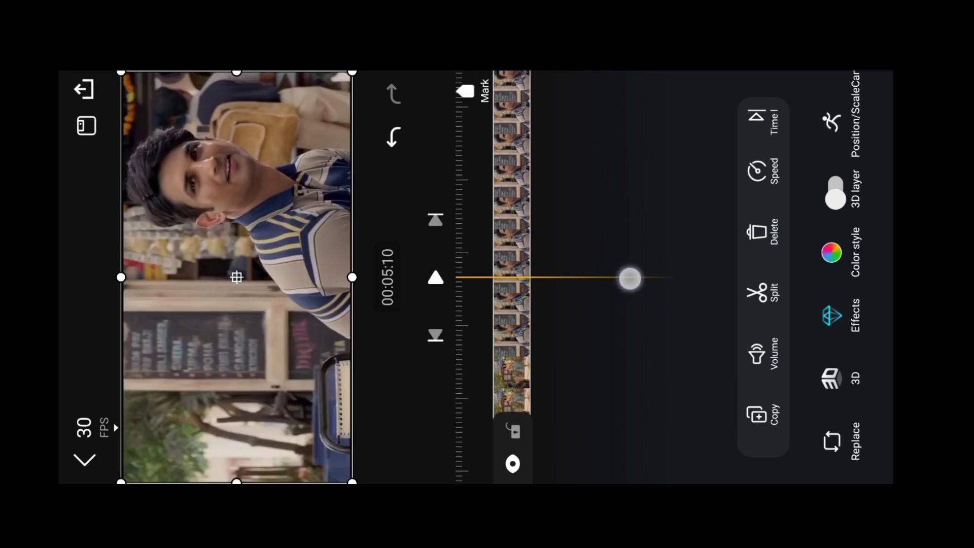
drag(583, 191, 598, 252)
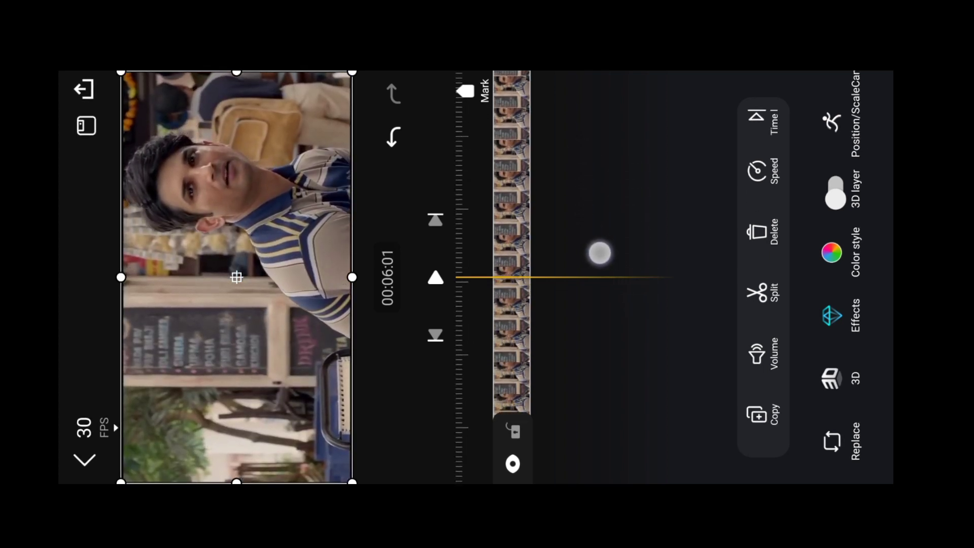
mouse_move(615, 178)
mouse_down()
mouse_move(619, 259)
mouse_move(650, 304)
mouse_up()
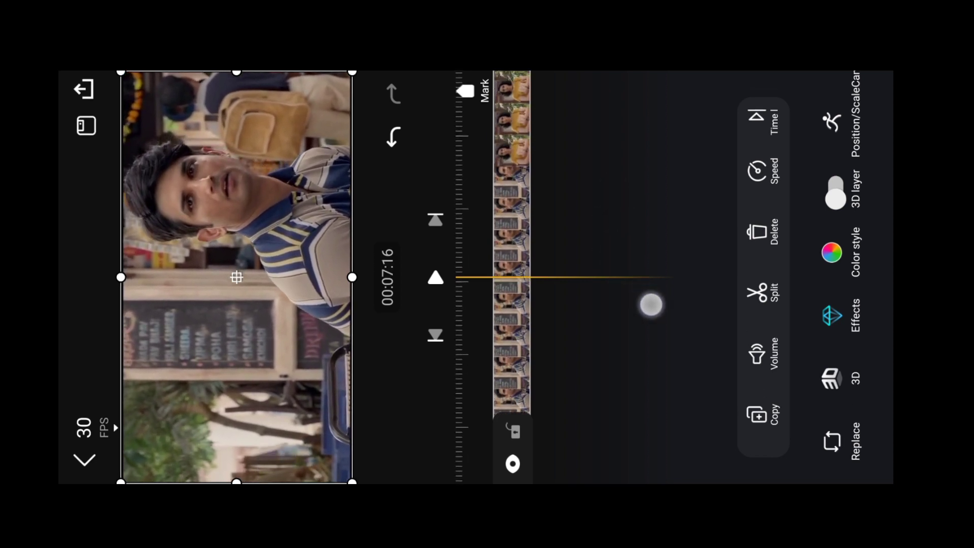
drag(624, 218, 626, 261)
drag(627, 216, 629, 277)
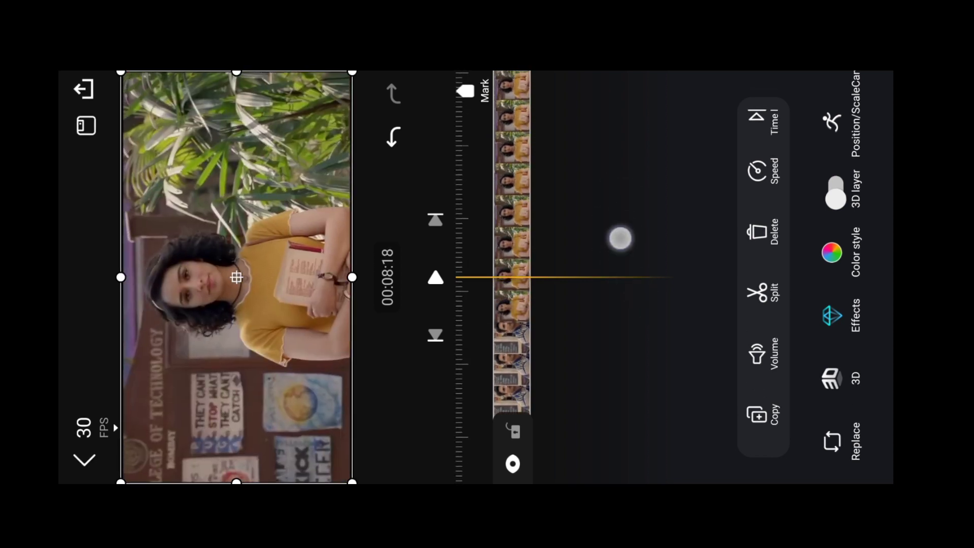
mouse_move(620, 238)
mouse_down()
mouse_move(638, 128)
mouse_move(652, 167)
mouse_move(654, 144)
mouse_up()
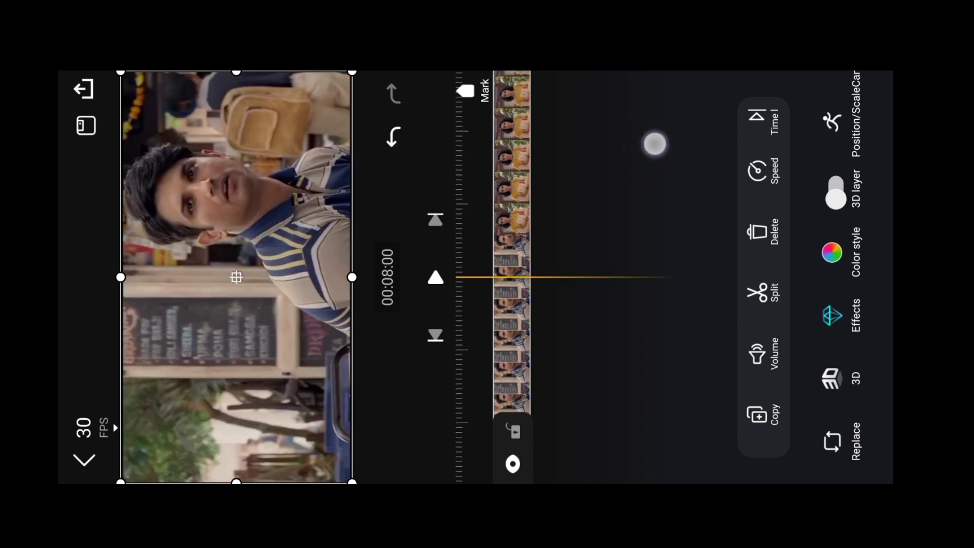
Split the clip at the 00:08 scene change and scrub through the first piece
click(758, 292)
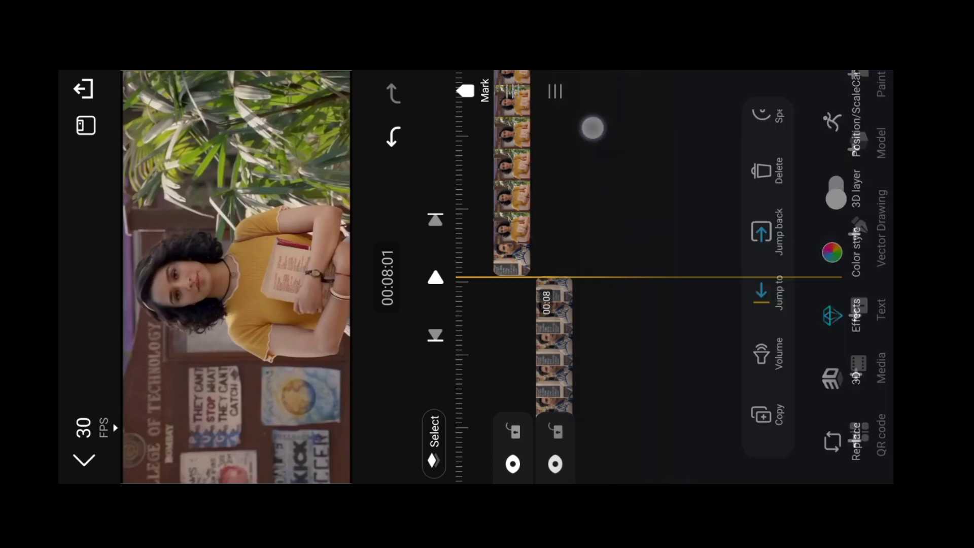
click(632, 136)
drag(625, 240, 624, 172)
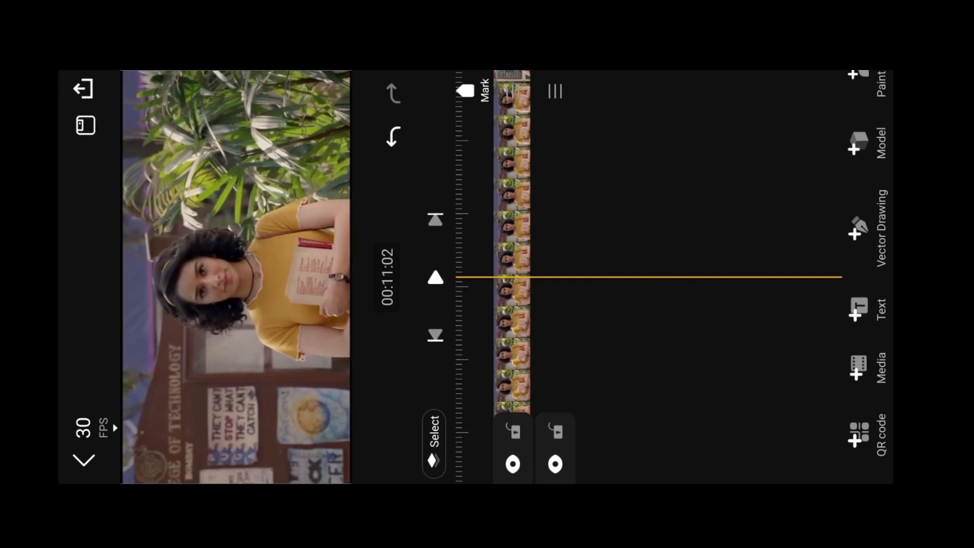
drag(626, 263, 627, 167)
drag(667, 215, 527, 98)
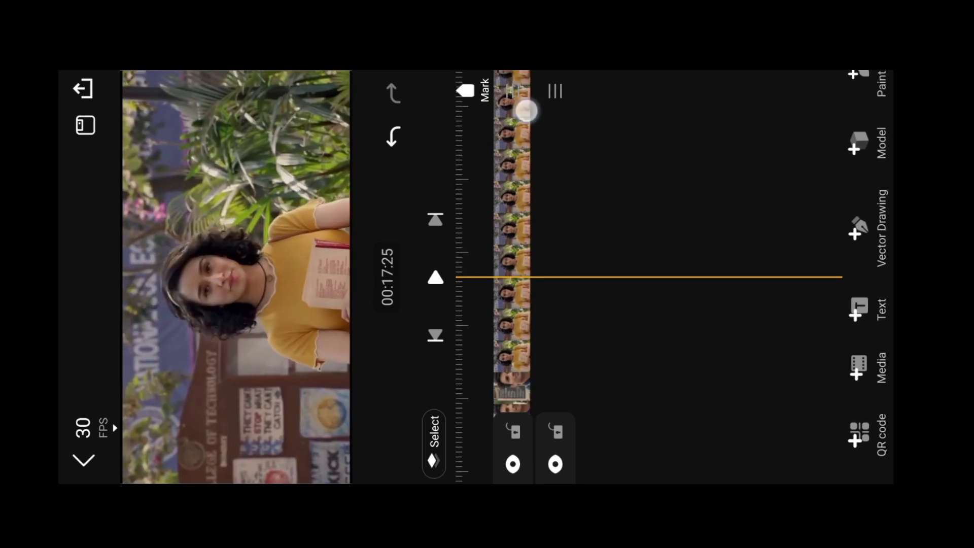
Inspect the clip on each of the three stacked layers, then deselect to show all layers
click(511, 254)
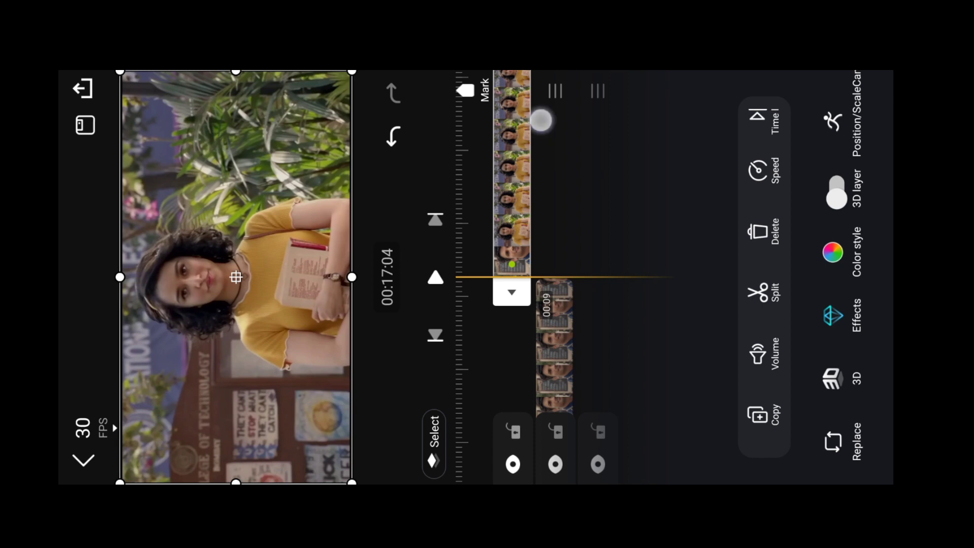
drag(540, 120, 651, 183)
scroll(675, 292, down, 5)
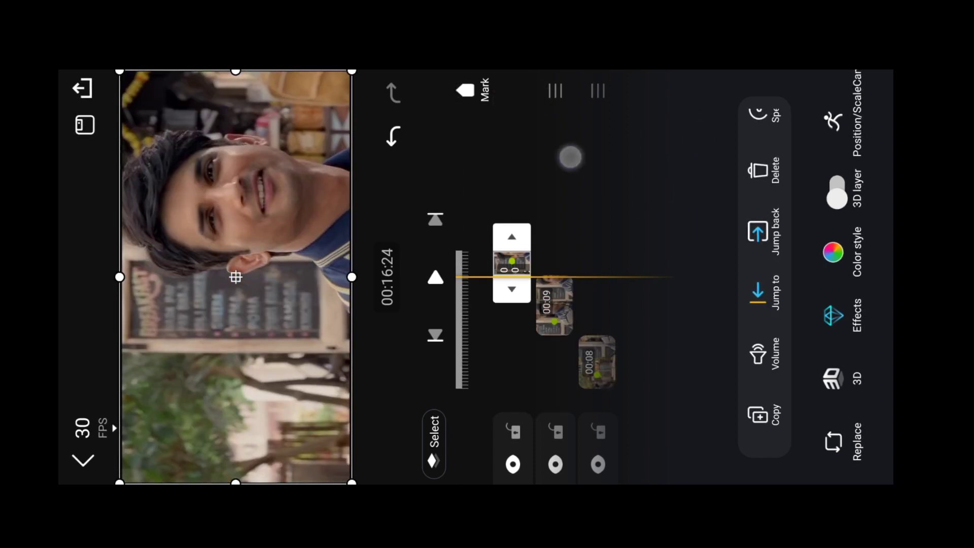
click(569, 291)
click(758, 231)
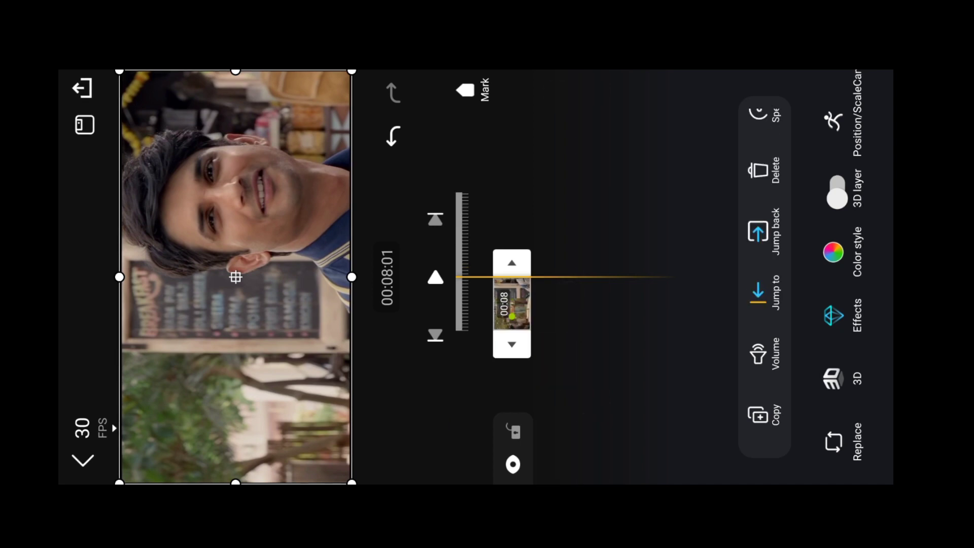
click(626, 176)
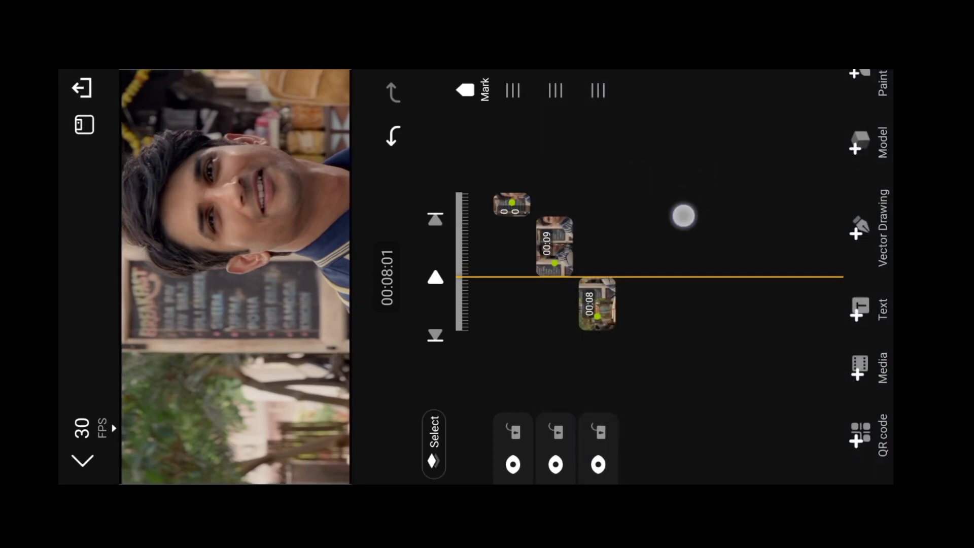
Scrub back to the start of the courtyard clip on the third layer and select it
mouse_move(605, 299)
mouse_down()
mouse_move(686, 348)
mouse_move(703, 245)
mouse_move(686, 215)
mouse_up()
drag(600, 144, 602, 222)
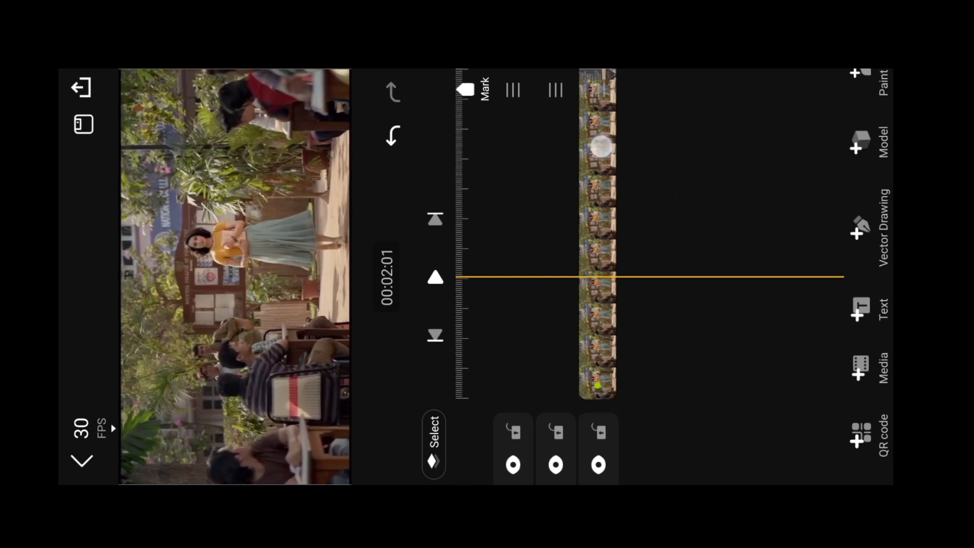
drag(623, 180, 641, 250)
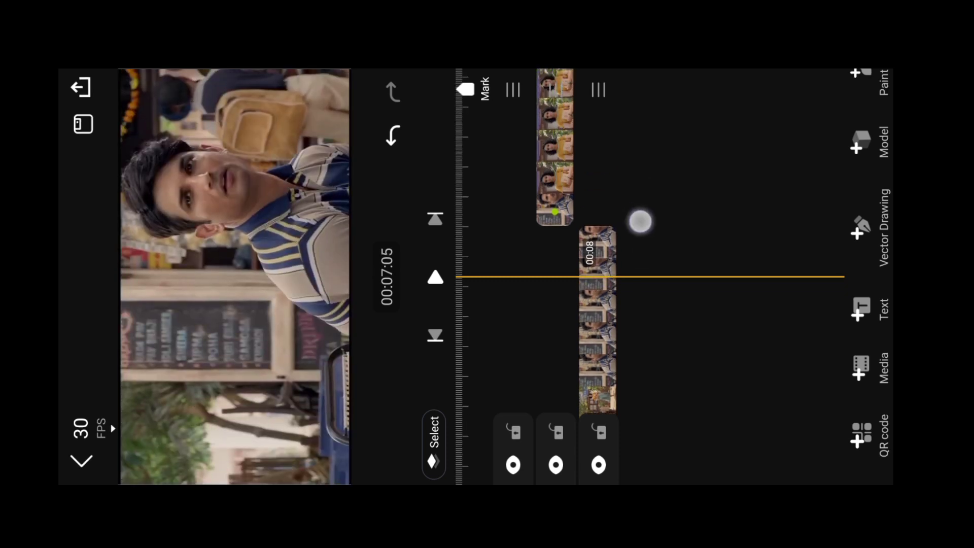
mouse_move(660, 151)
mouse_down()
mouse_move(617, 115)
mouse_move(705, 116)
mouse_up()
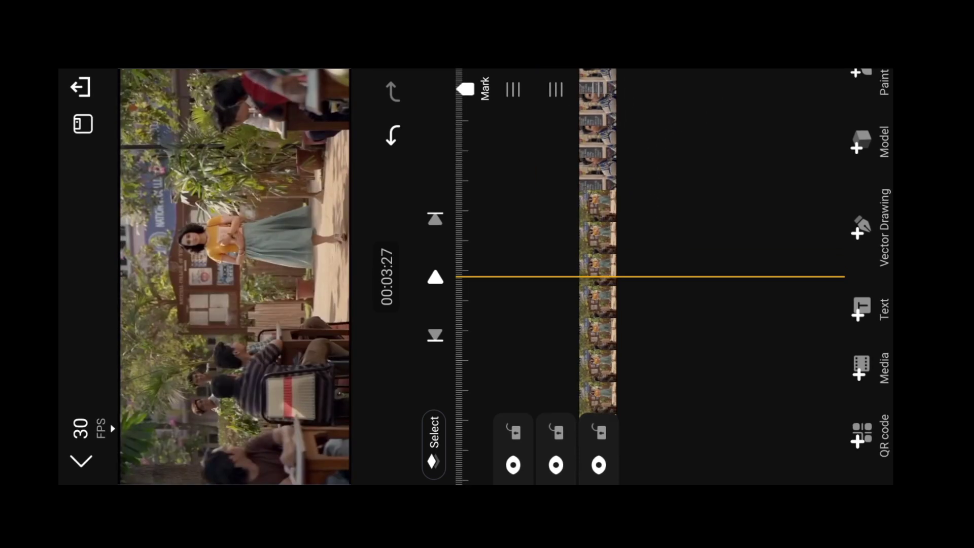
drag(652, 146, 659, 201)
mouse_move(615, 119)
mouse_down()
mouse_move(727, 419)
mouse_move(742, 242)
mouse_move(742, 255)
mouse_up()
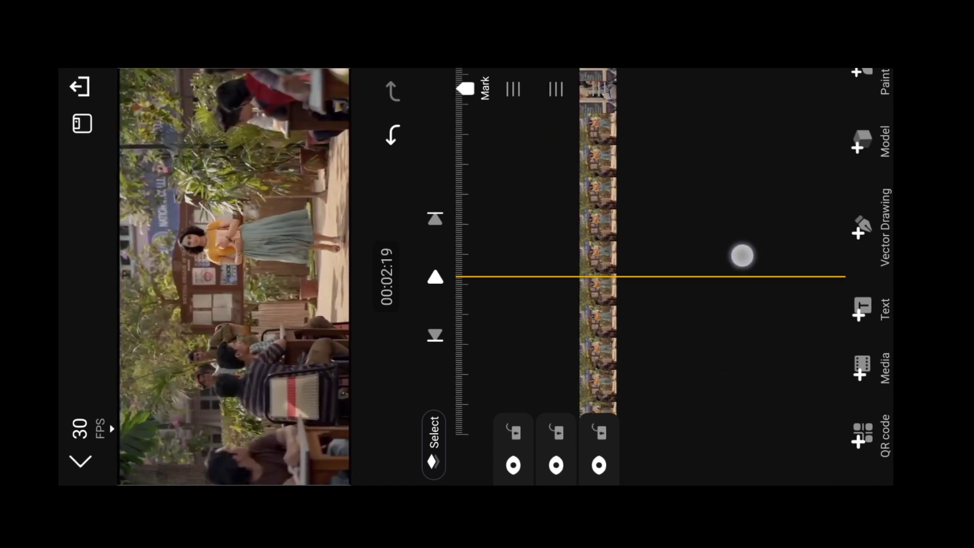
click(609, 200)
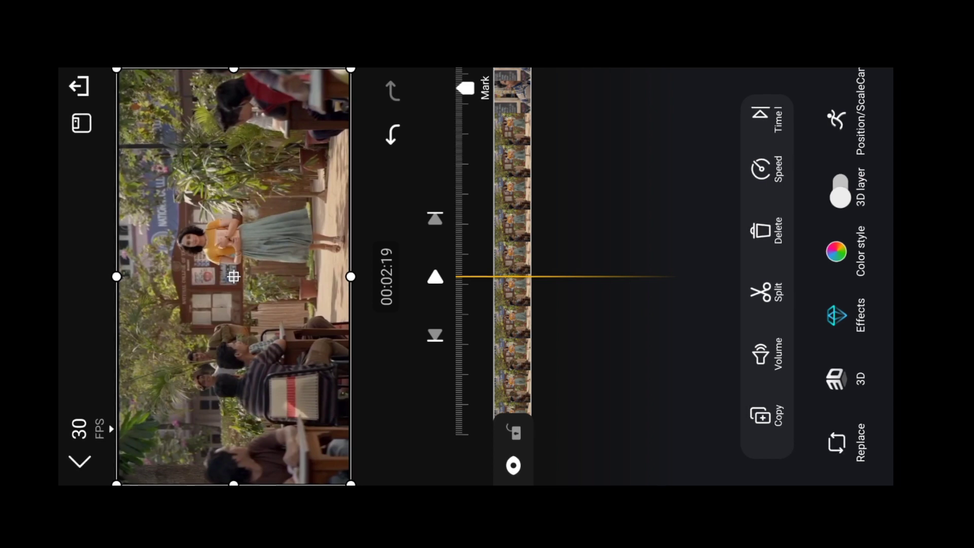
Search Effects for 'bbc' and apply BBC Blur to the courtyard clip
click(861, 321)
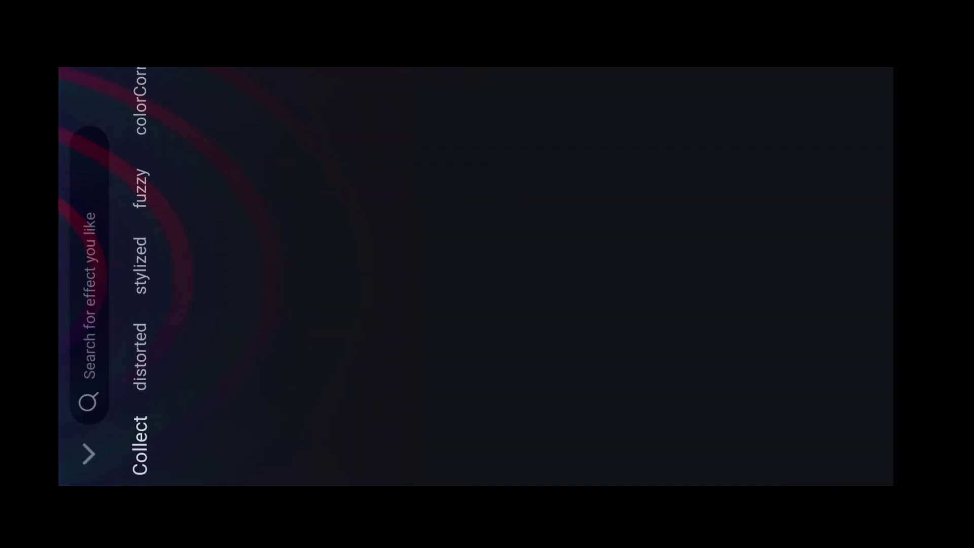
click(89, 304)
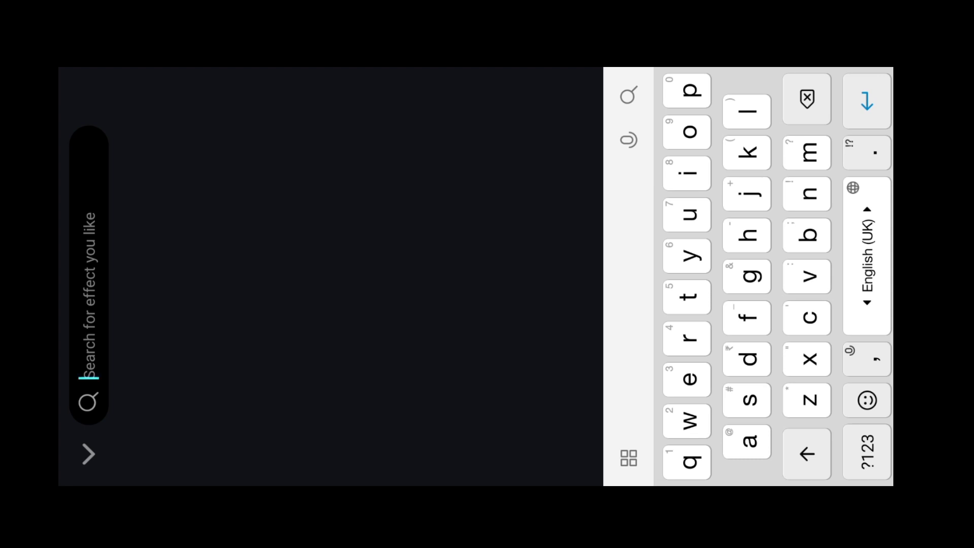
text(bb)
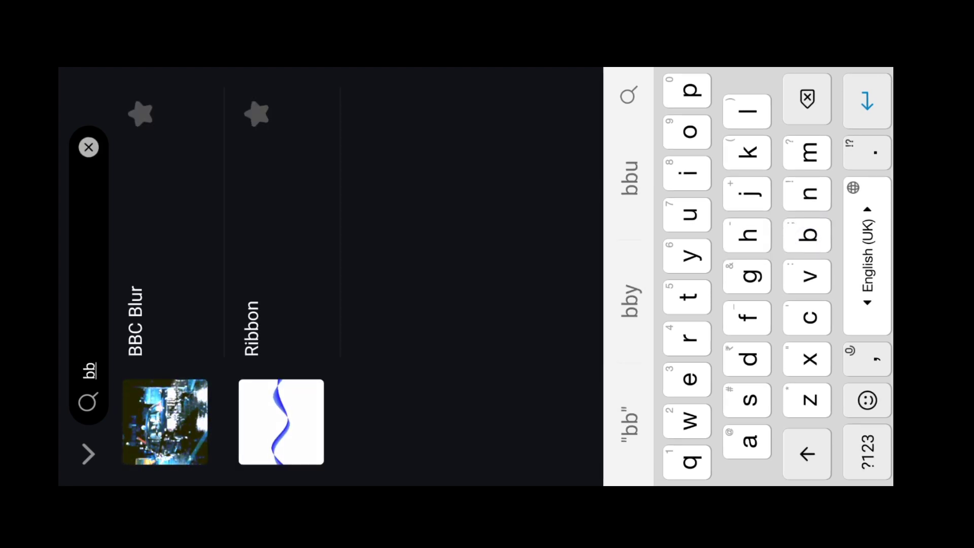
text(c)
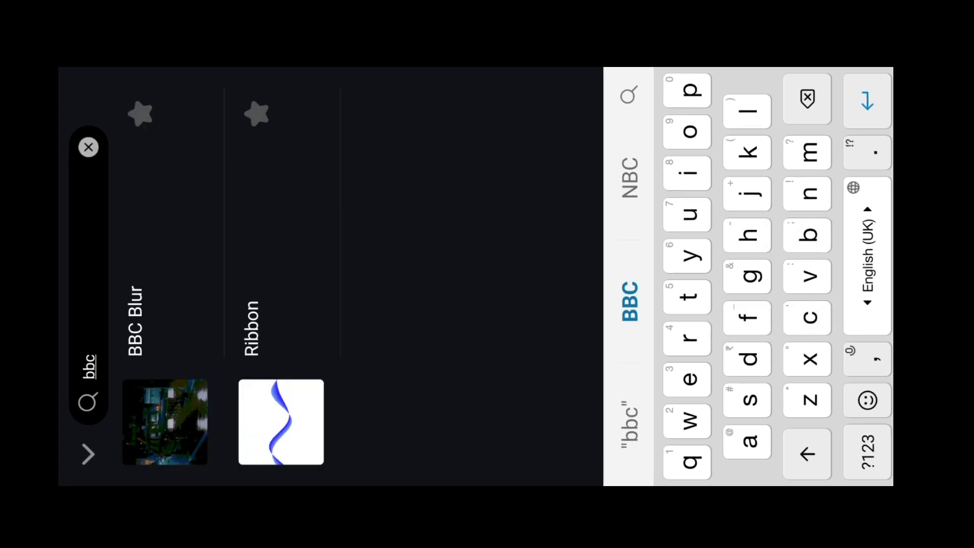
click(165, 422)
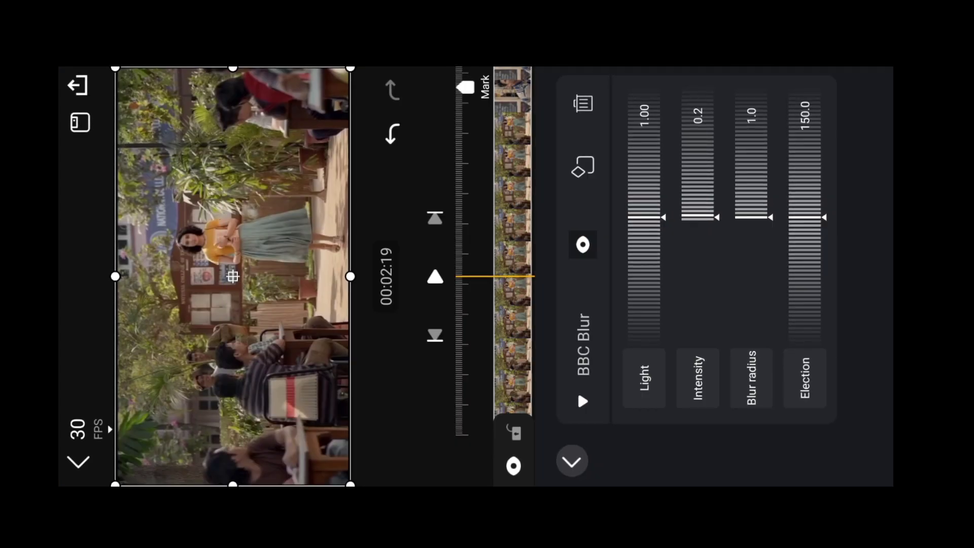
Keyframe BBC Blur Intensity at about 00:02:29 and at the clip's first frame, raising the start value
click(699, 381)
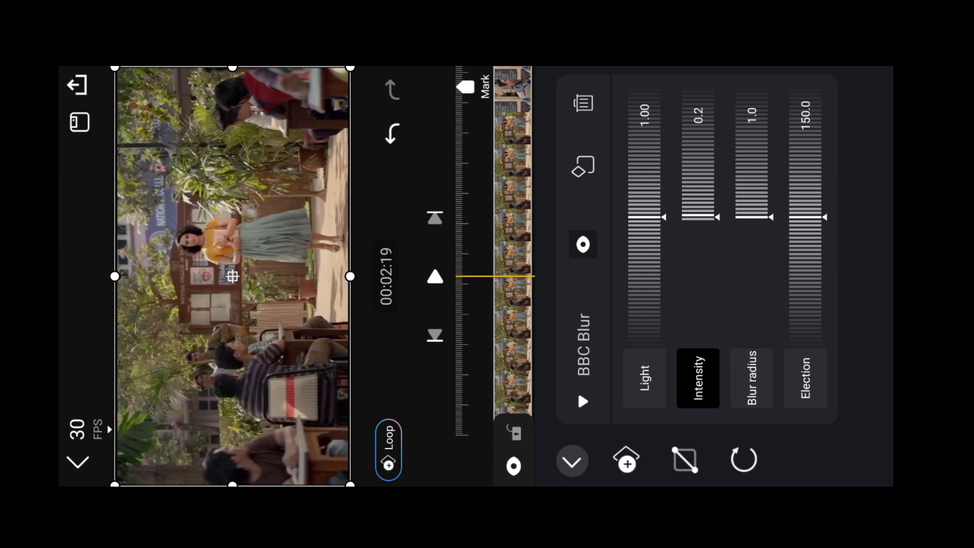
mouse_move(510, 110)
mouse_down()
mouse_move(613, 266)
mouse_move(622, 153)
mouse_up()
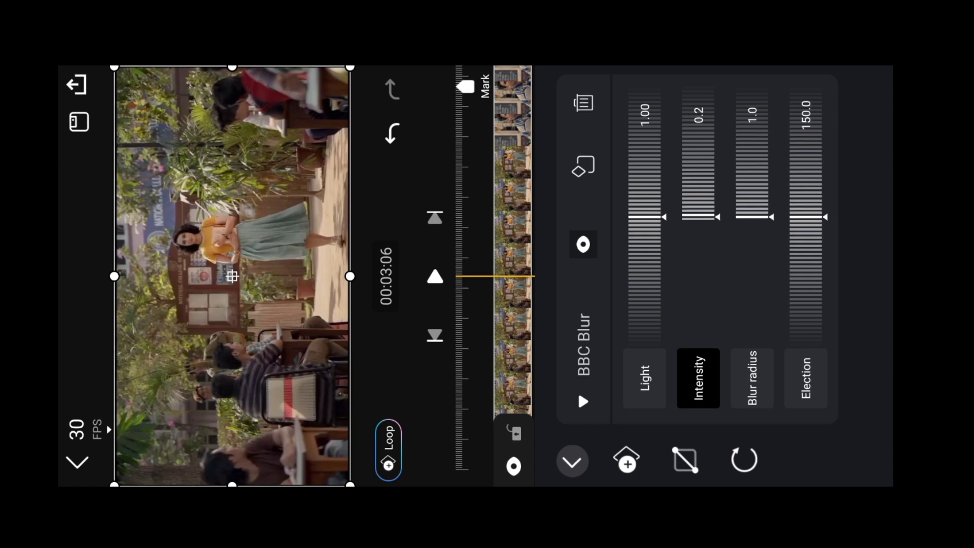
click(627, 463)
drag(517, 191, 518, 157)
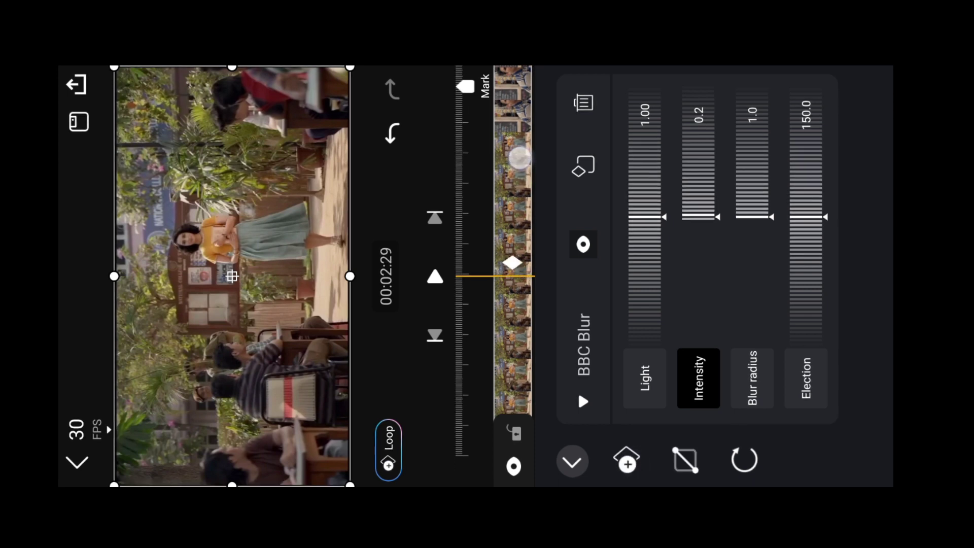
drag(520, 206, 519, 132)
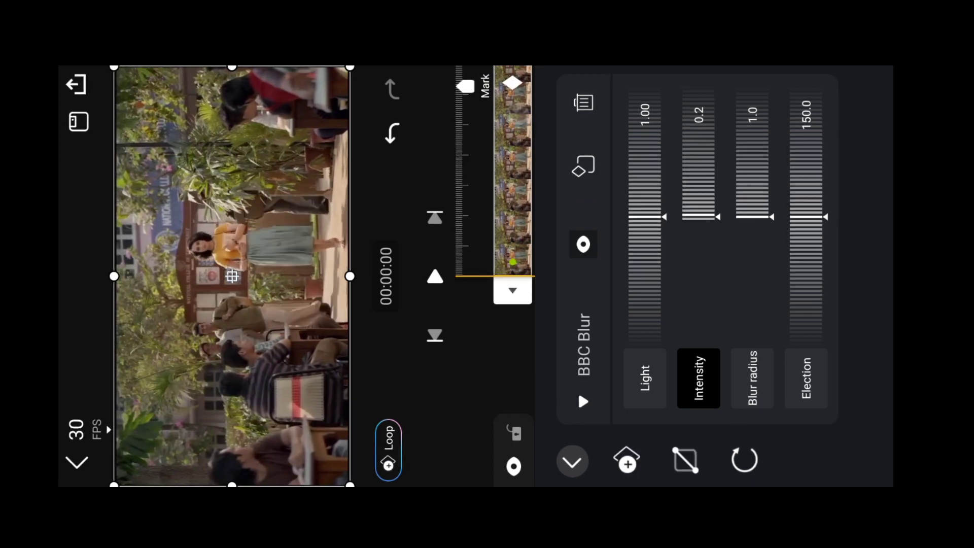
click(627, 463)
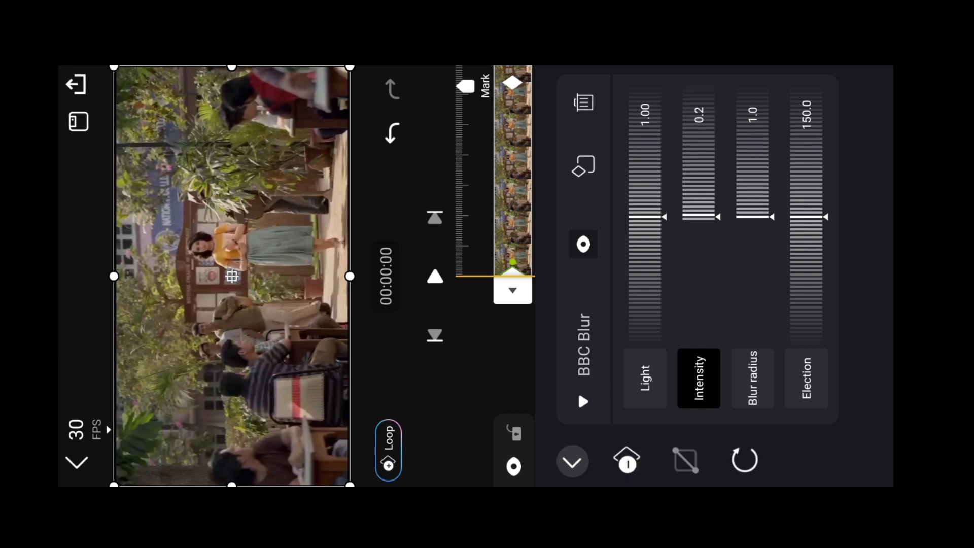
drag(523, 137, 560, 332)
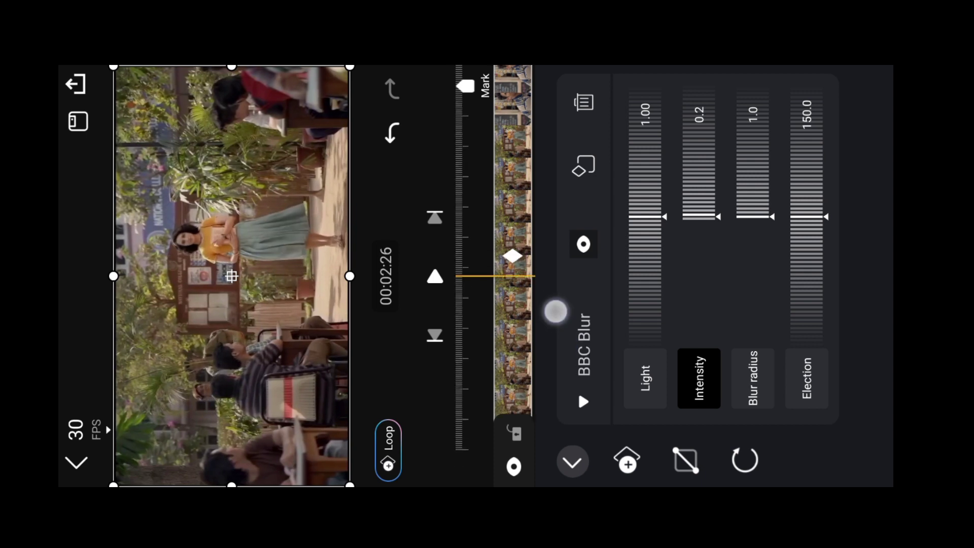
drag(560, 332, 576, 120)
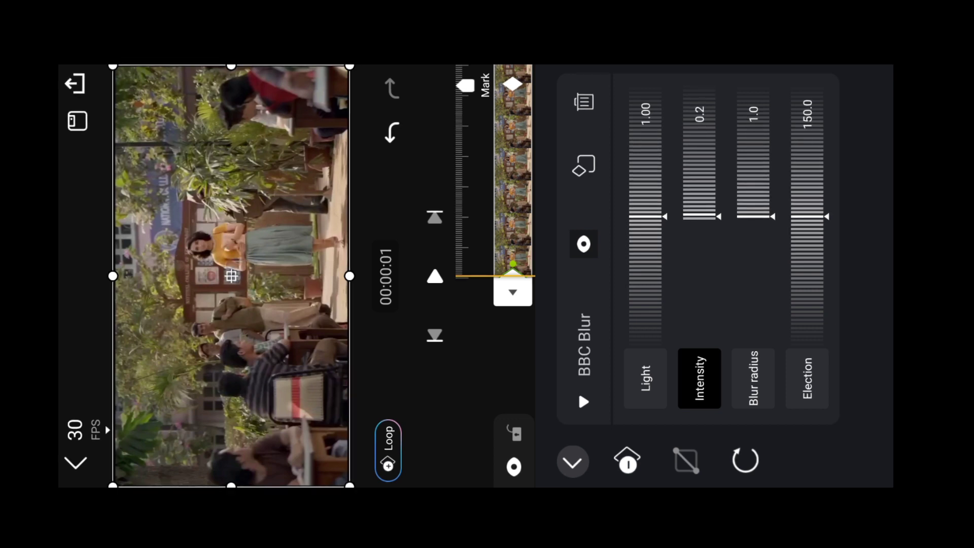
mouse_move(708, 126)
mouse_down()
mouse_move(732, 223)
mouse_move(776, 308)
mouse_up()
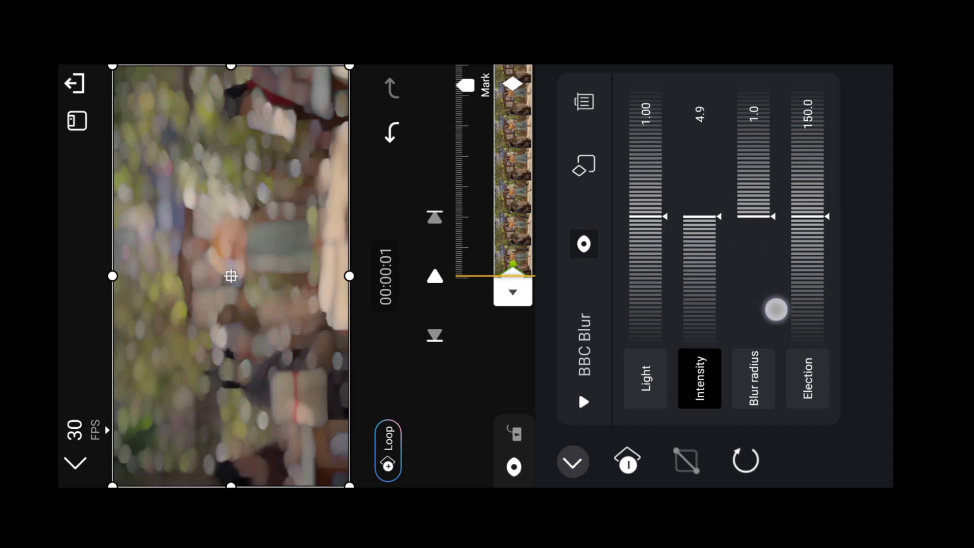
Set the start keyframe to Intensity 4.9, Blur radius 2.0 and Light 1.04
drag(775, 308, 773, 349)
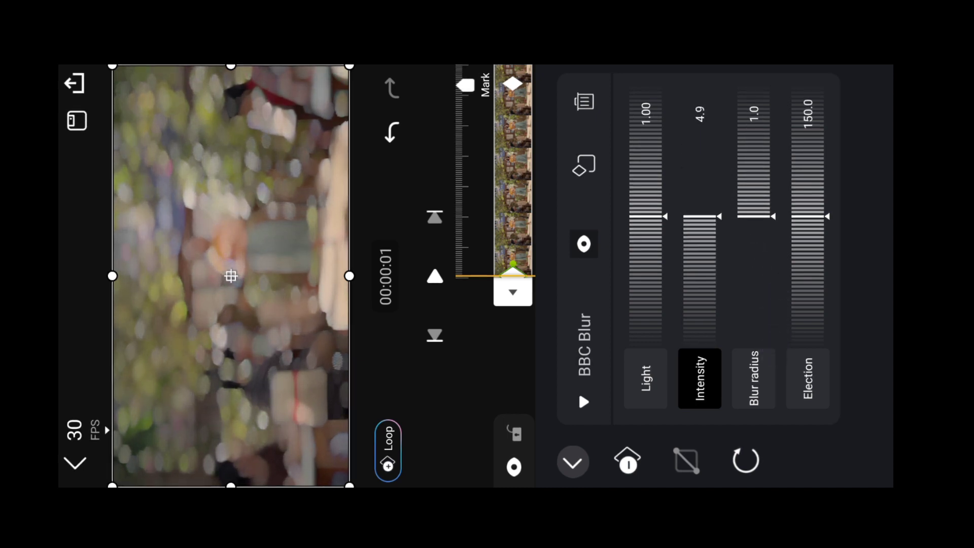
mouse_move(765, 160)
mouse_down()
mouse_move(776, 146)
mouse_move(781, 163)
mouse_up()
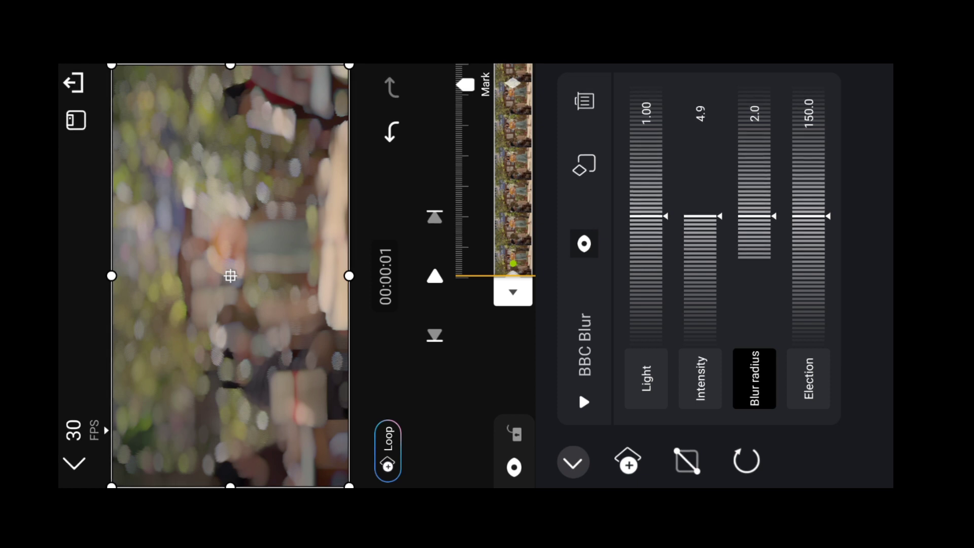
drag(656, 139, 665, 151)
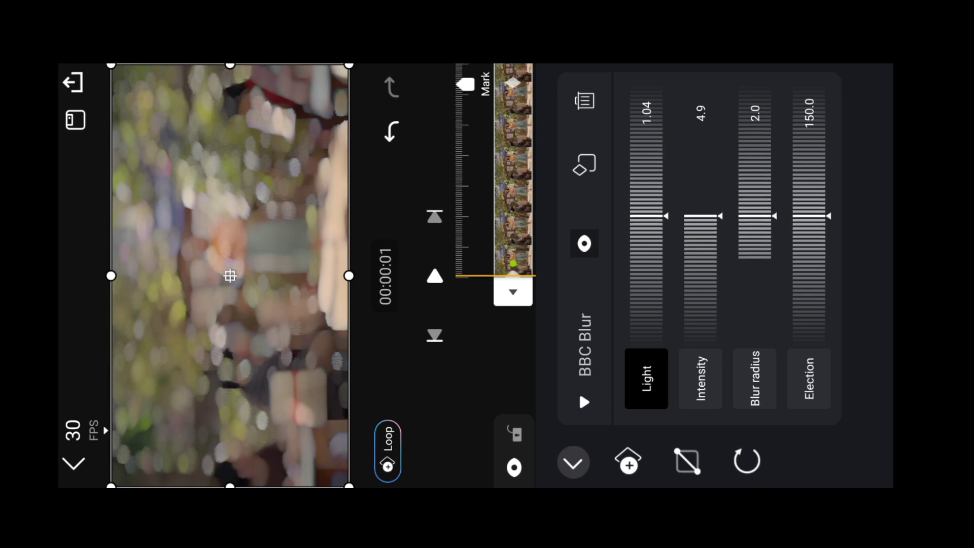
Preview the blur fade, then close the effect panel to return to the three-layer timeline
click(435, 276)
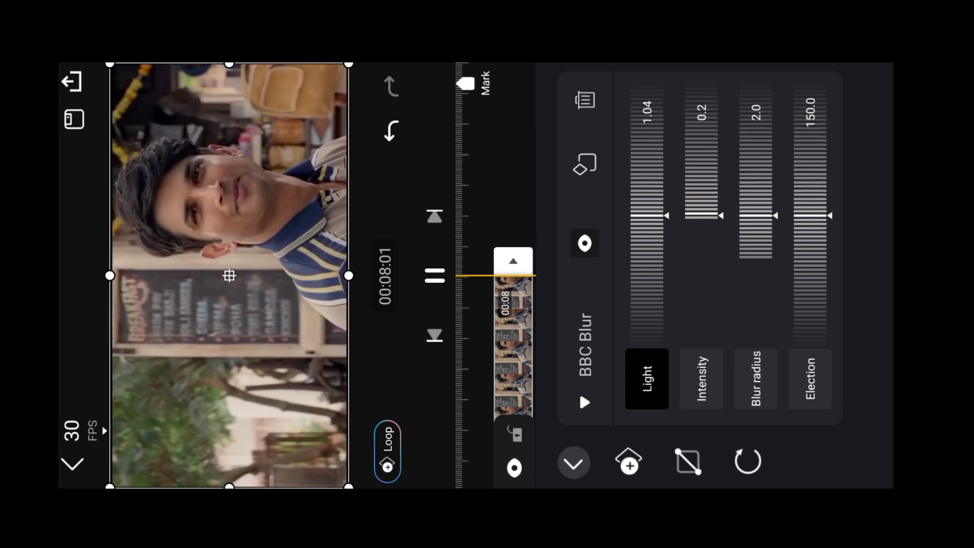
click(435, 274)
drag(504, 179, 507, 76)
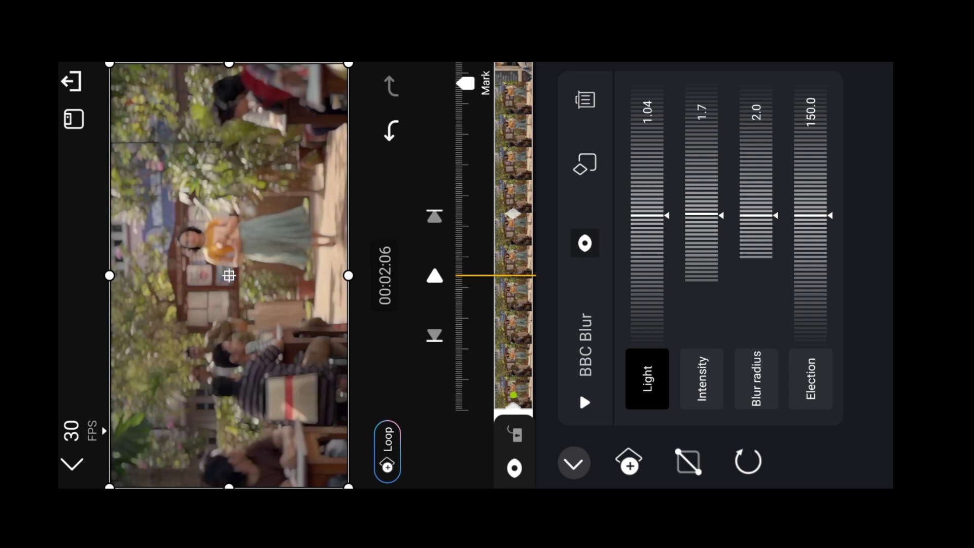
click(514, 164)
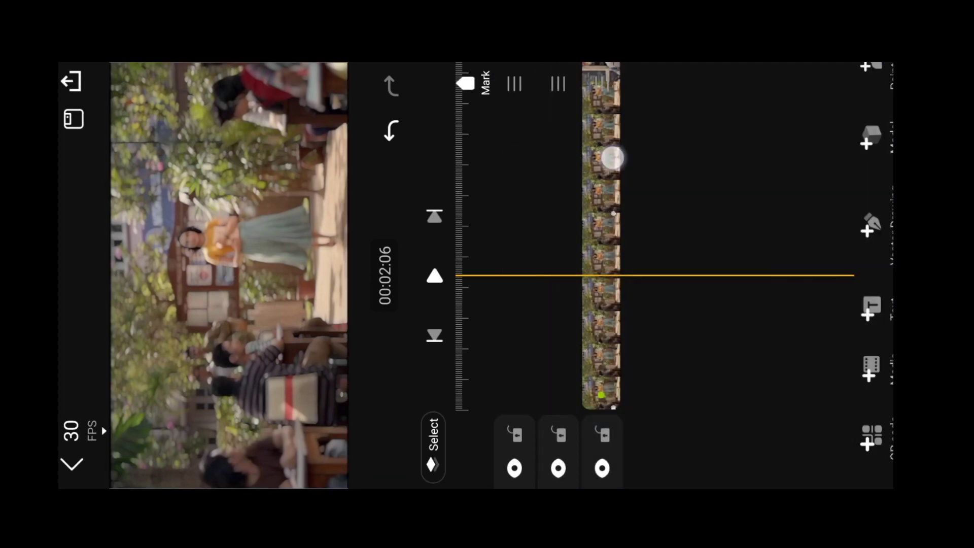
In the courtyard clip's BBC Blur Intensity curve, move the keyframe along the clip and select the start keyframe
click(613, 158)
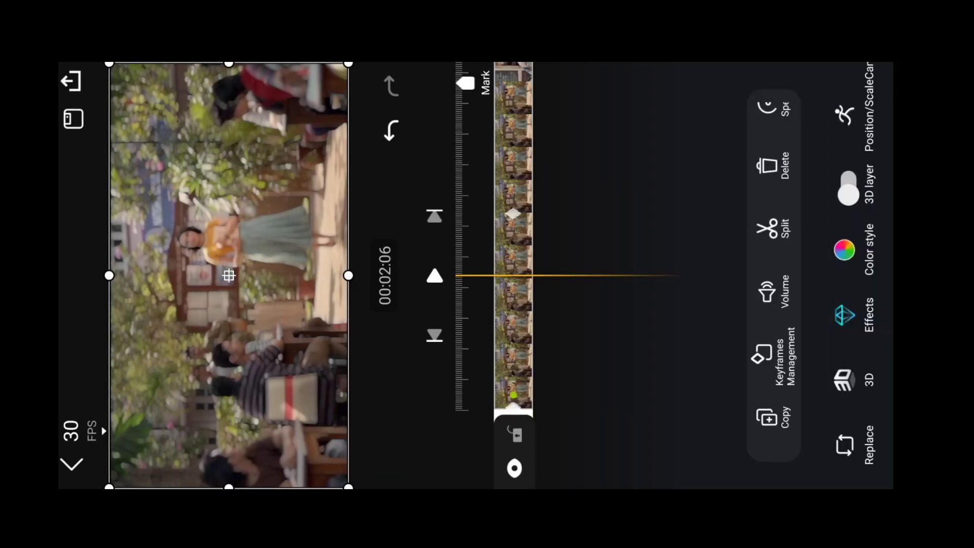
drag(587, 89, 615, 165)
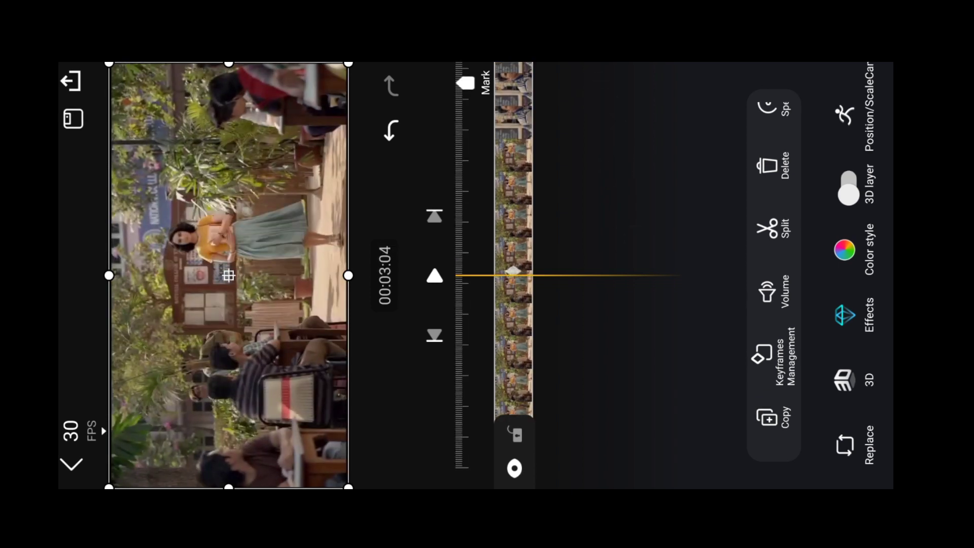
click(768, 355)
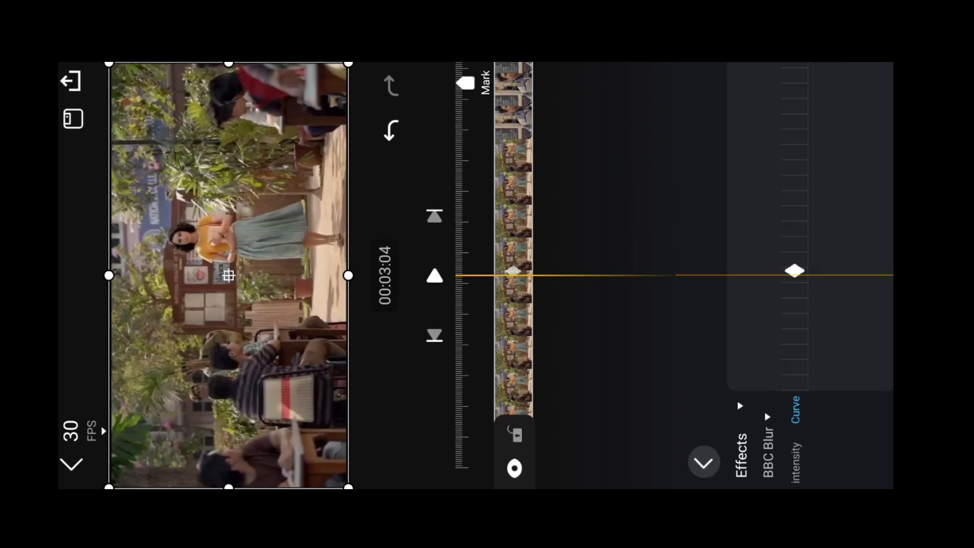
mouse_move(773, 168)
mouse_down()
mouse_move(774, 147)
mouse_move(805, 160)
mouse_up()
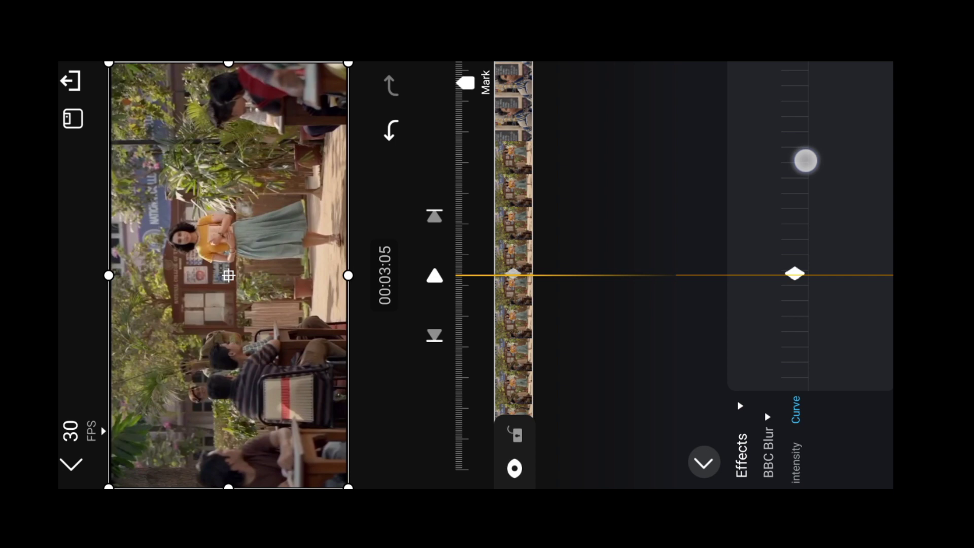
mouse_move(813, 117)
mouse_down()
mouse_move(802, 136)
mouse_move(812, 133)
mouse_up()
drag(802, 257, 817, 208)
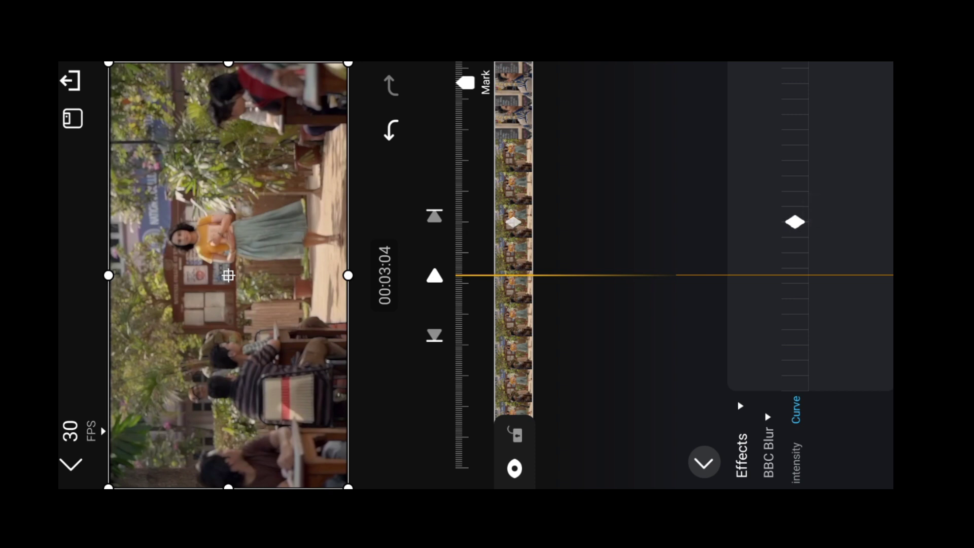
drag(745, 135, 804, 93)
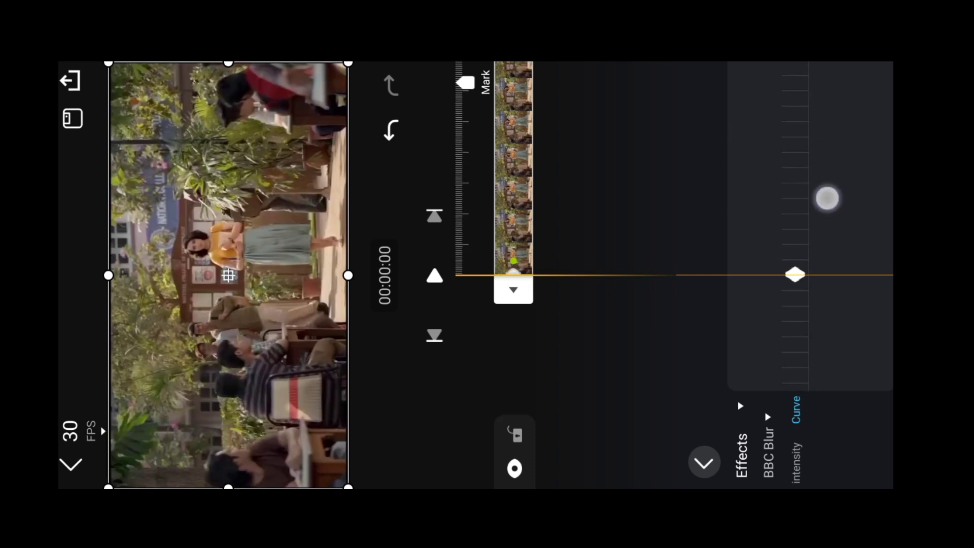
drag(827, 198, 817, 116)
click(434, 275)
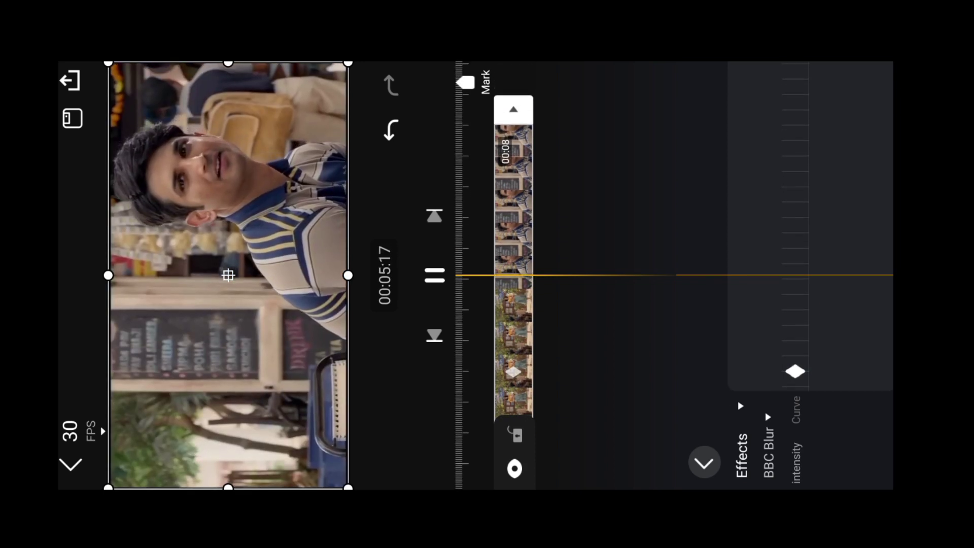
Close the blur curve, pause at 00:08:07, and select the clip of the woman holding books
click(630, 146)
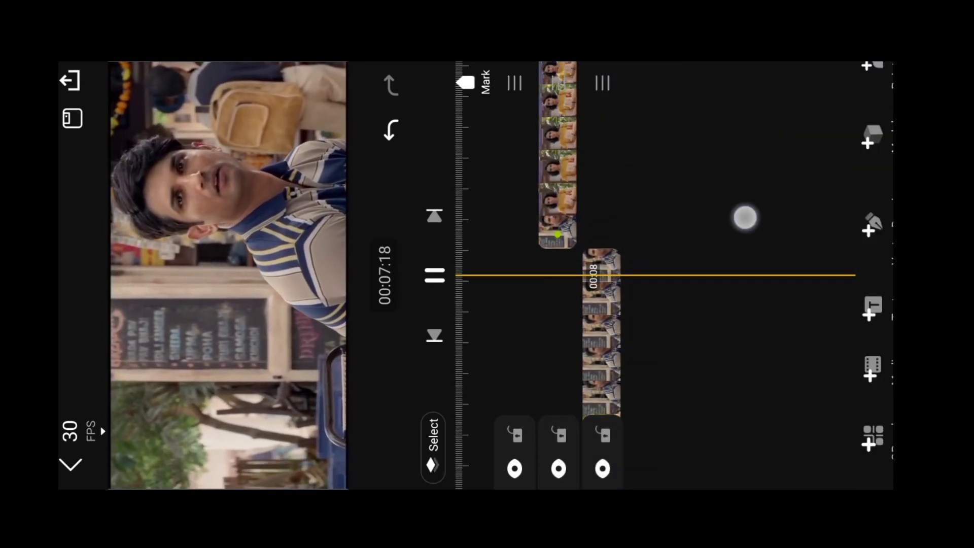
click(434, 276)
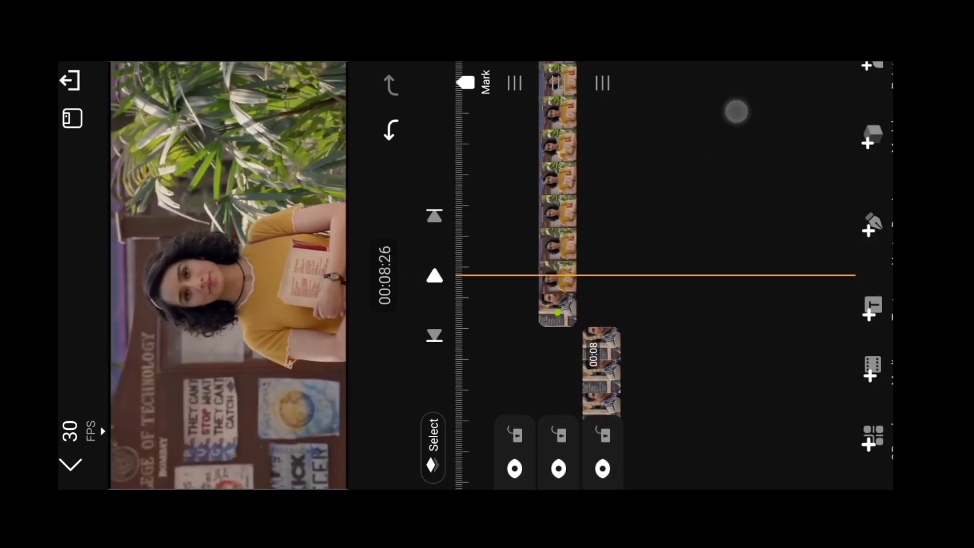
drag(736, 111, 728, 76)
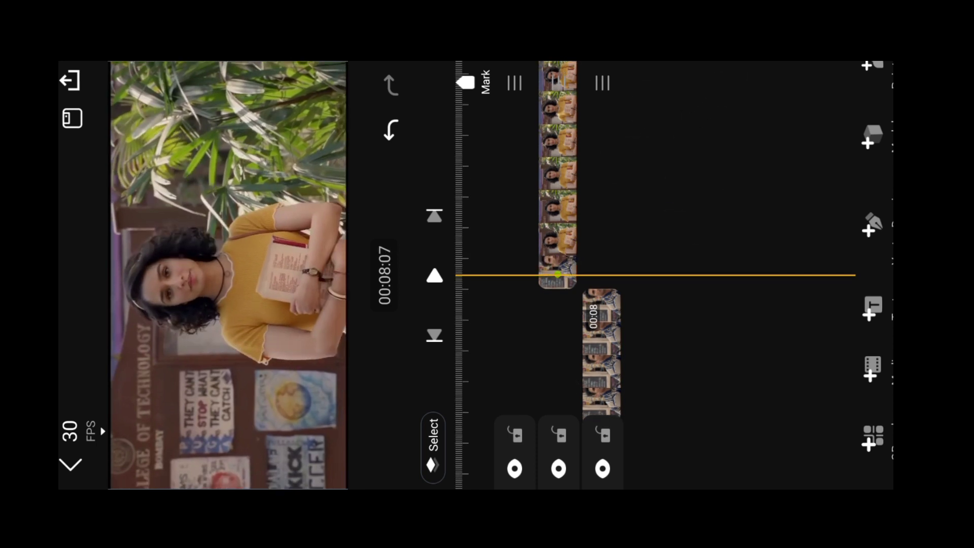
click(601, 350)
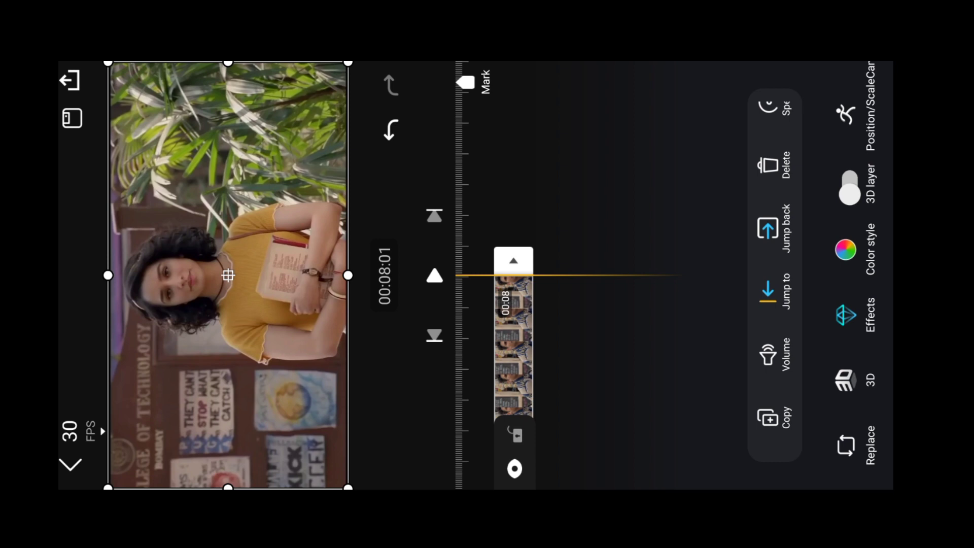
Copy the clip's BBC Blur effect from its Effects list
click(857, 315)
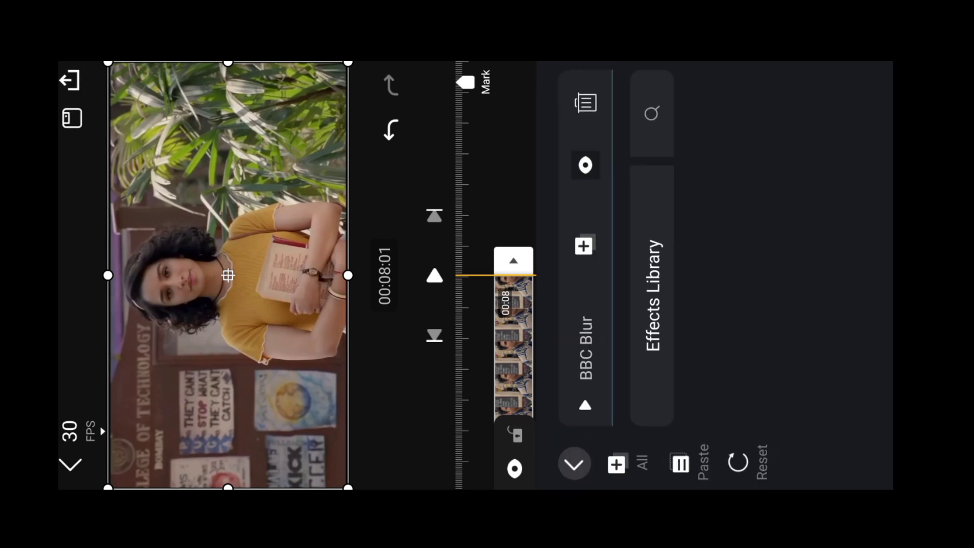
click(584, 246)
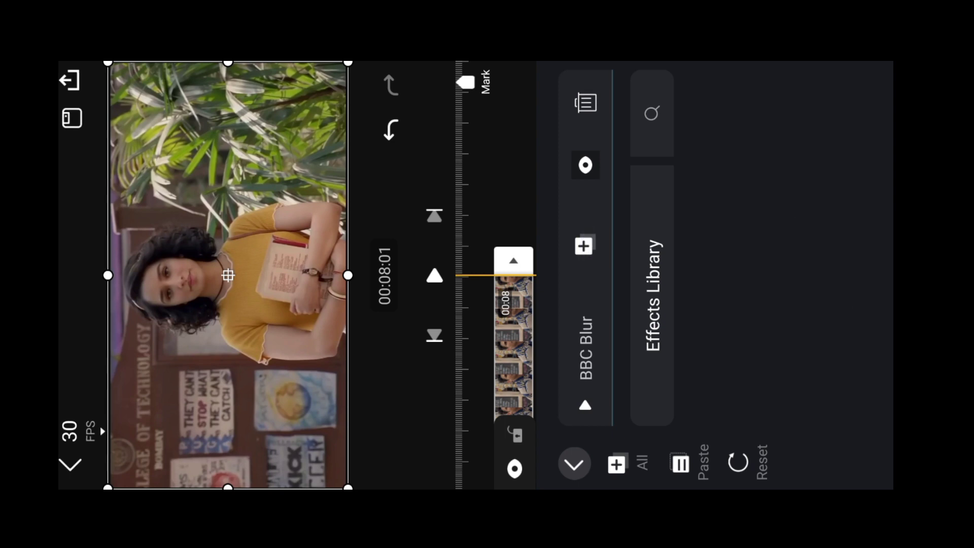
click(574, 462)
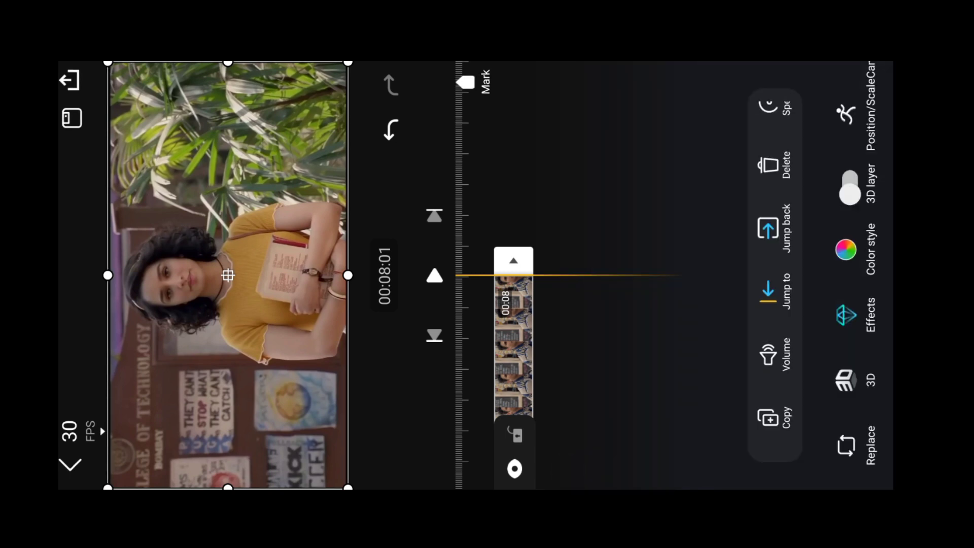
Paste the copied BBC Blur effect onto the top-layer clip
click(619, 133)
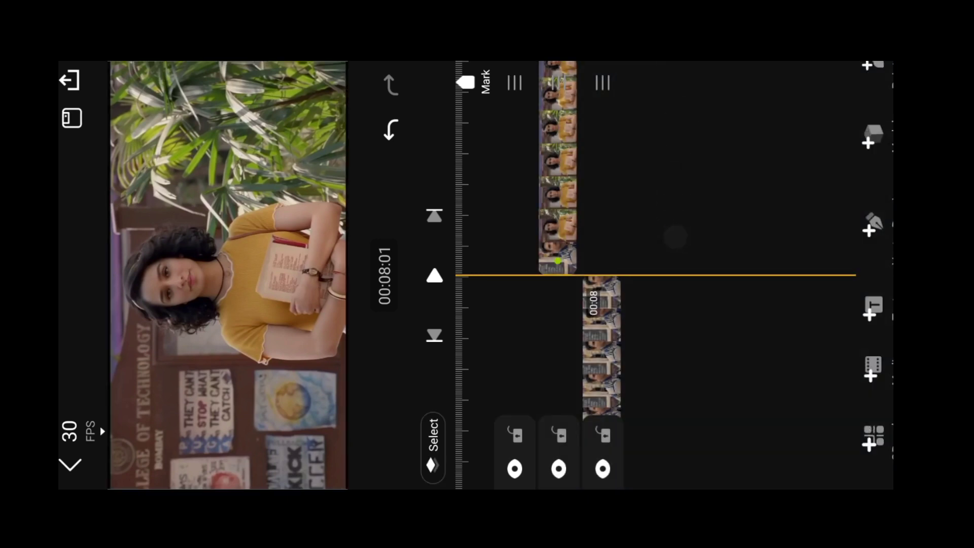
click(555, 163)
click(846, 315)
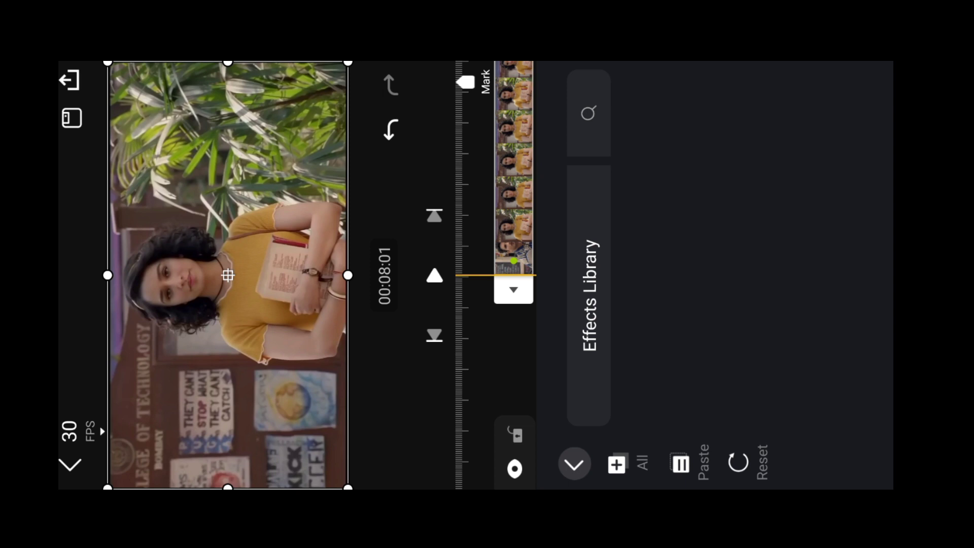
click(680, 462)
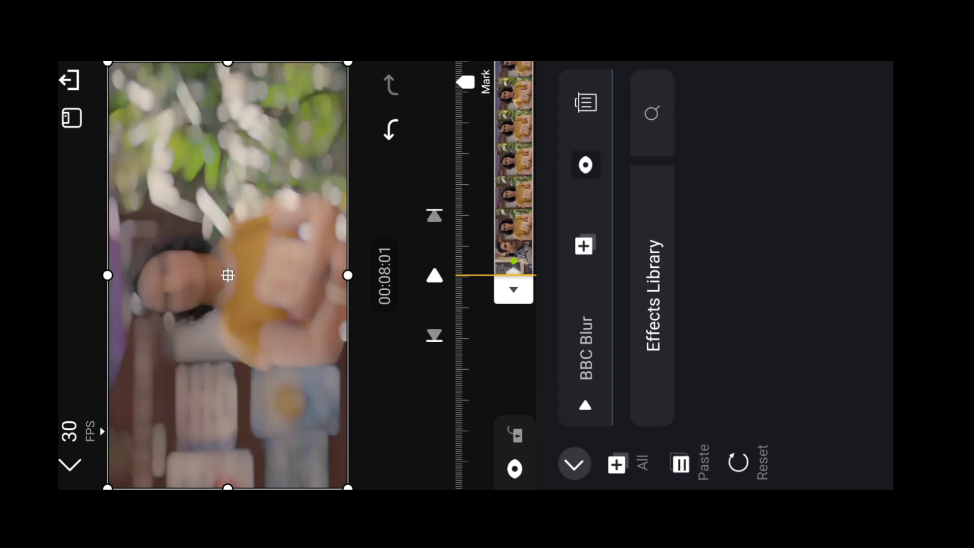
click(573, 464)
Deselect the clip and play the edit from 00:08:01 to preview the blurred opening
click(655, 180)
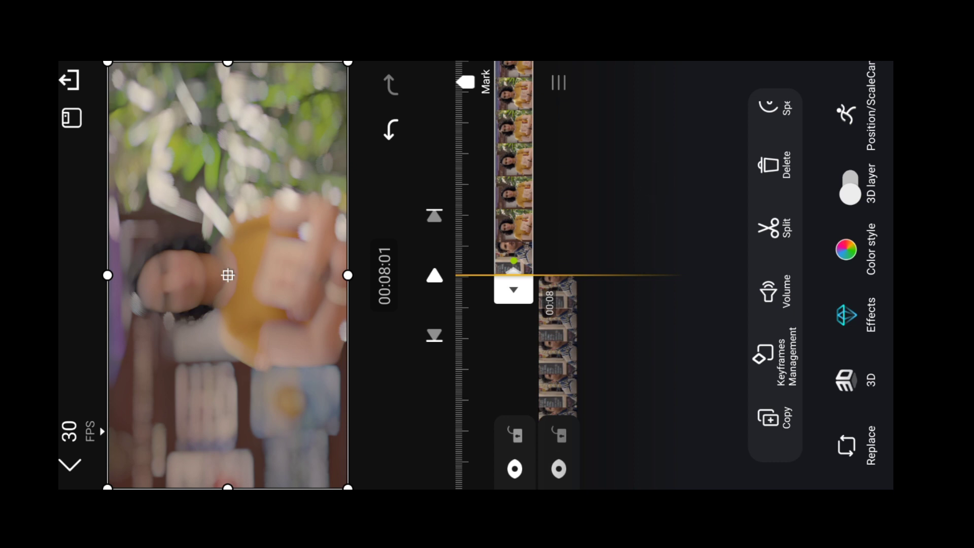
click(562, 142)
click(517, 137)
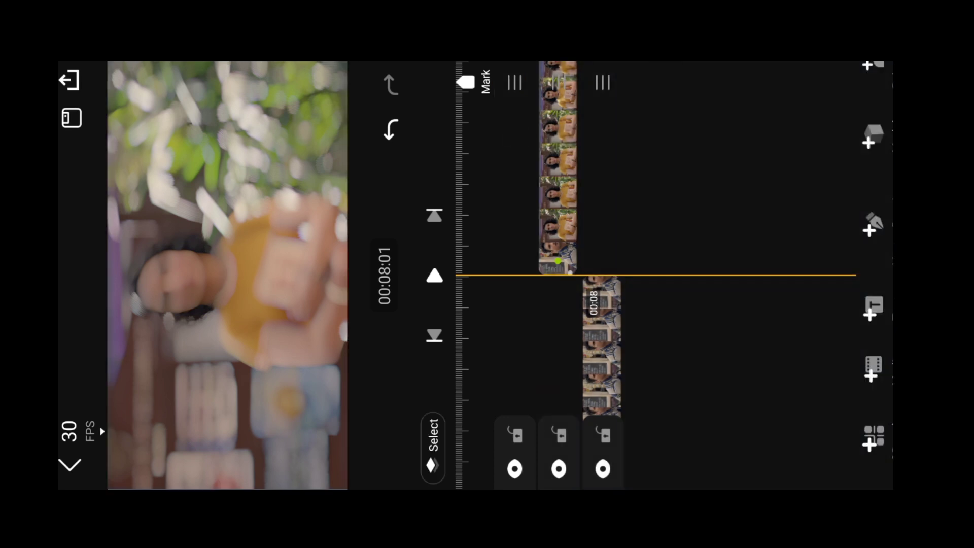
click(659, 195)
click(434, 275)
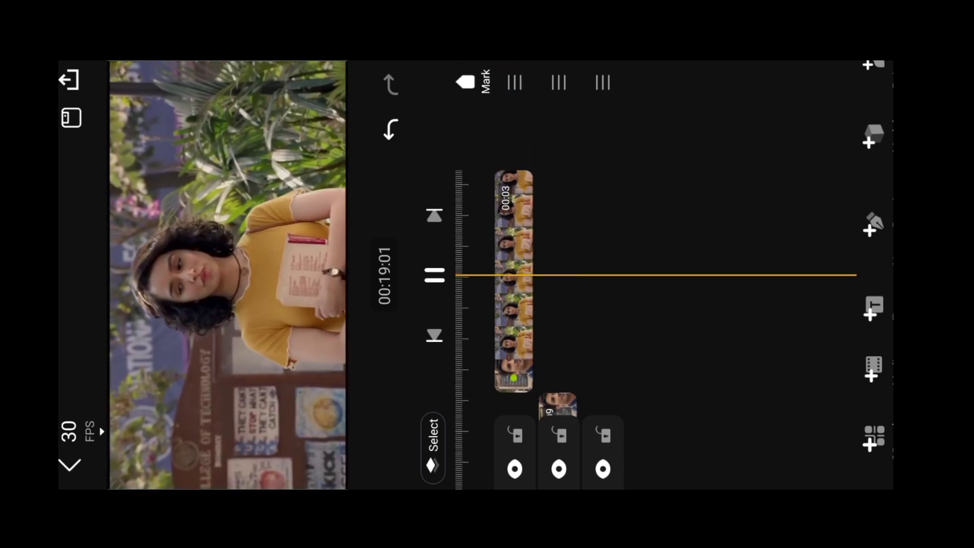
Paste BBC Blur onto the three-second clip, then deselect it and move along the timeline
click(513, 284)
click(870, 290)
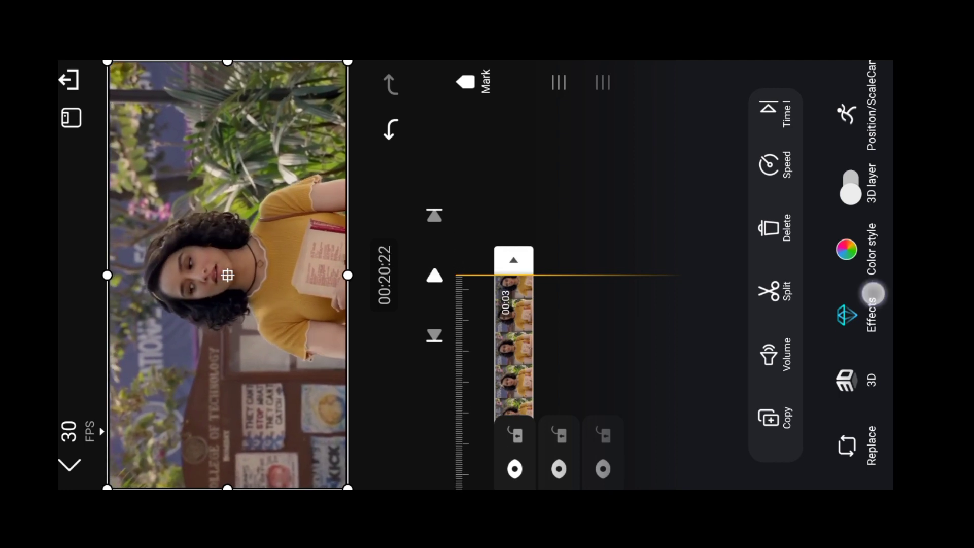
click(681, 463)
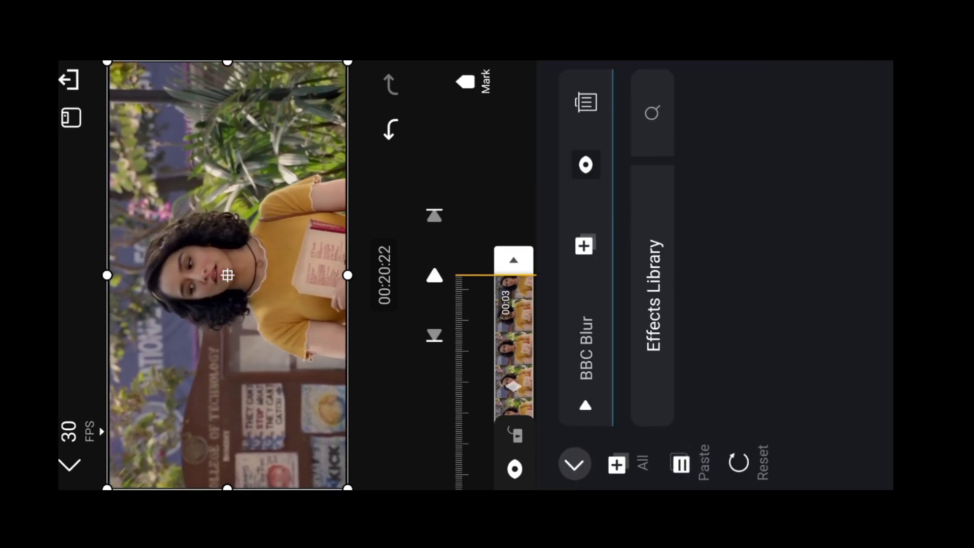
click(578, 463)
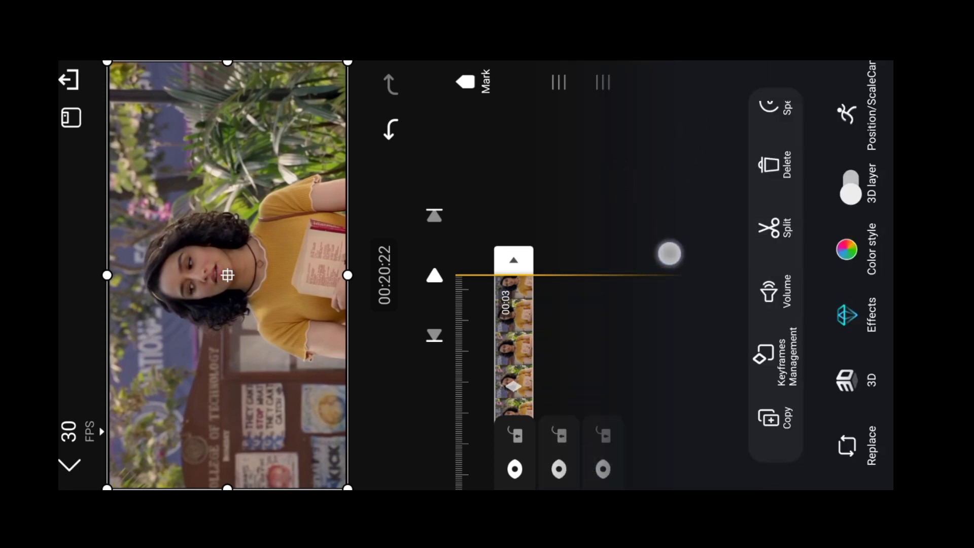
click(516, 309)
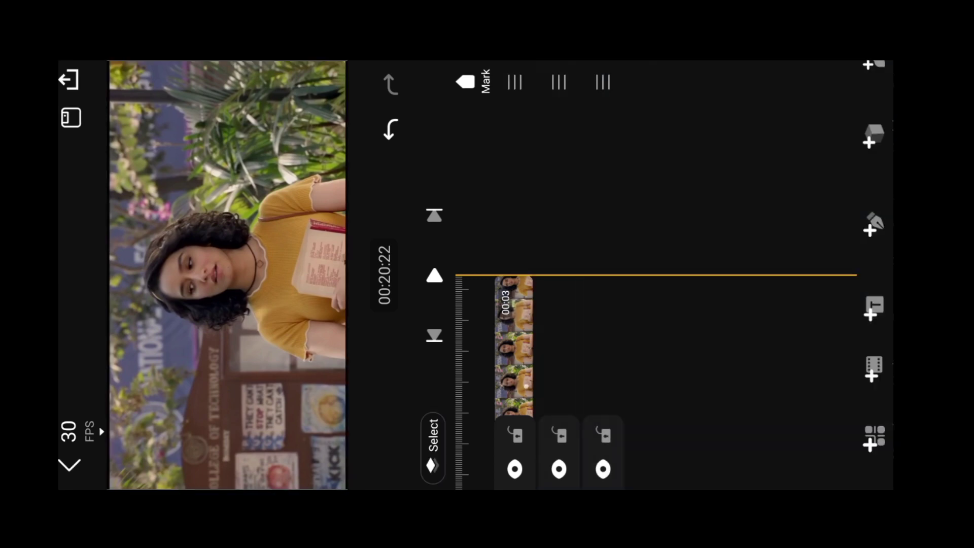
drag(528, 195, 631, 123)
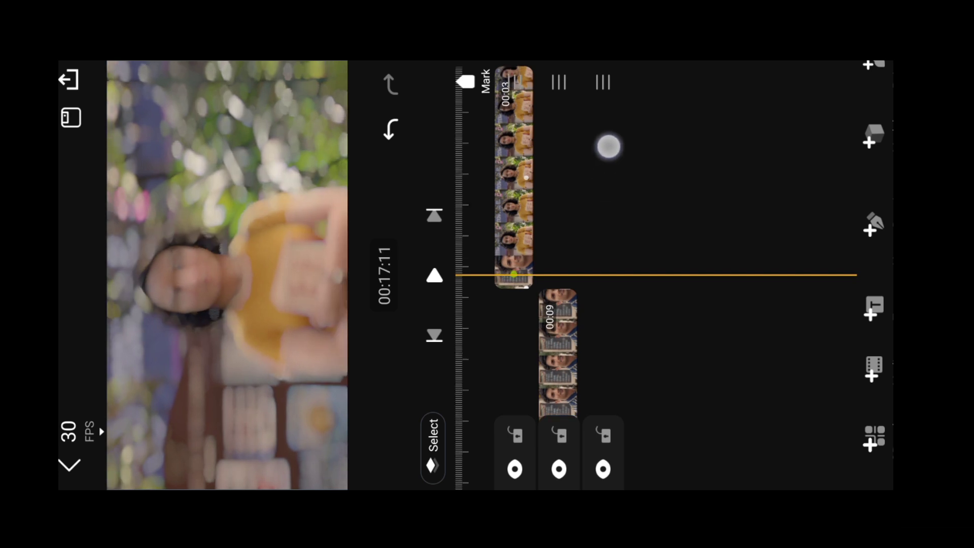
Play the whole edit from the start, then export it at 1080p and 30 fps
click(434, 276)
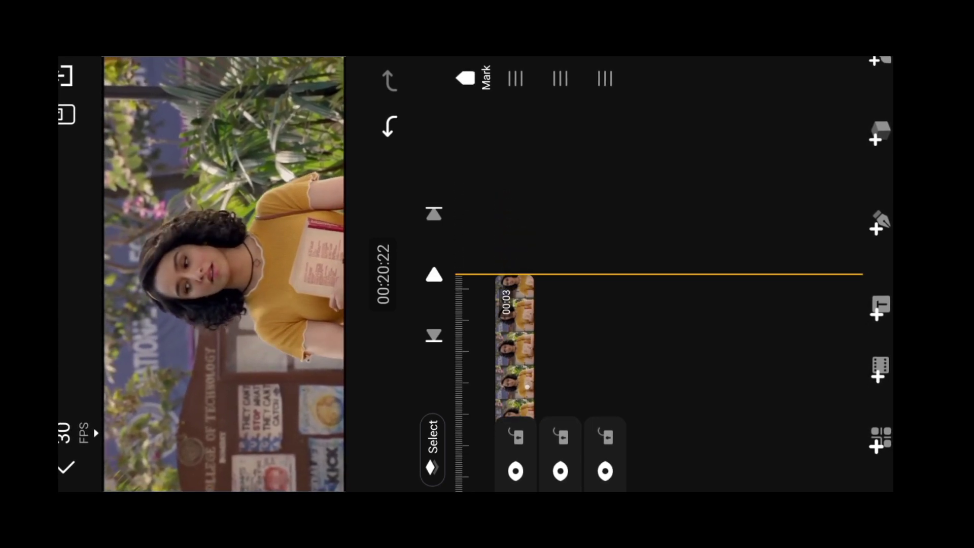
click(81, 434)
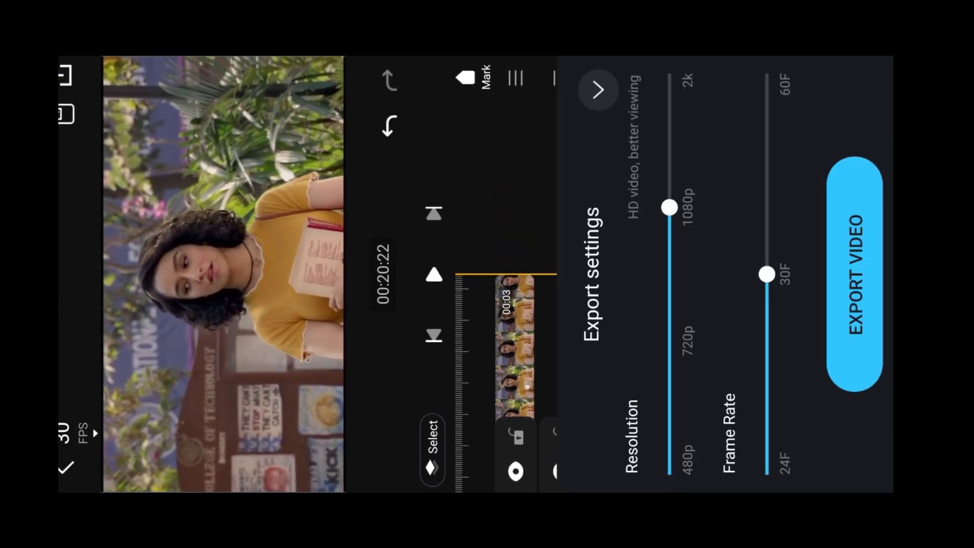
click(859, 184)
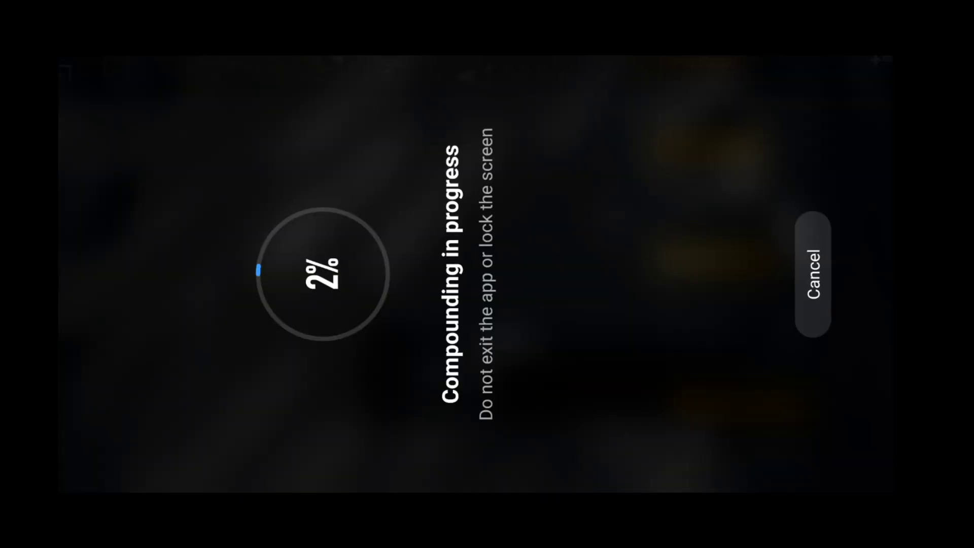